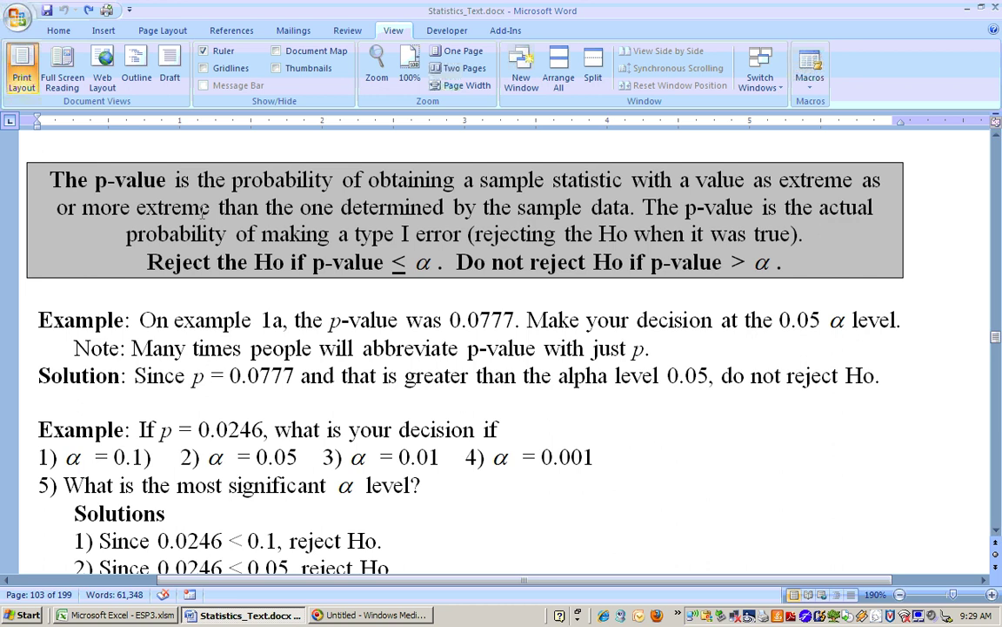
Leave the Word p-value definition and bring up the ESP3.xlsm workbook in Excel
click(148, 180)
click(122, 615)
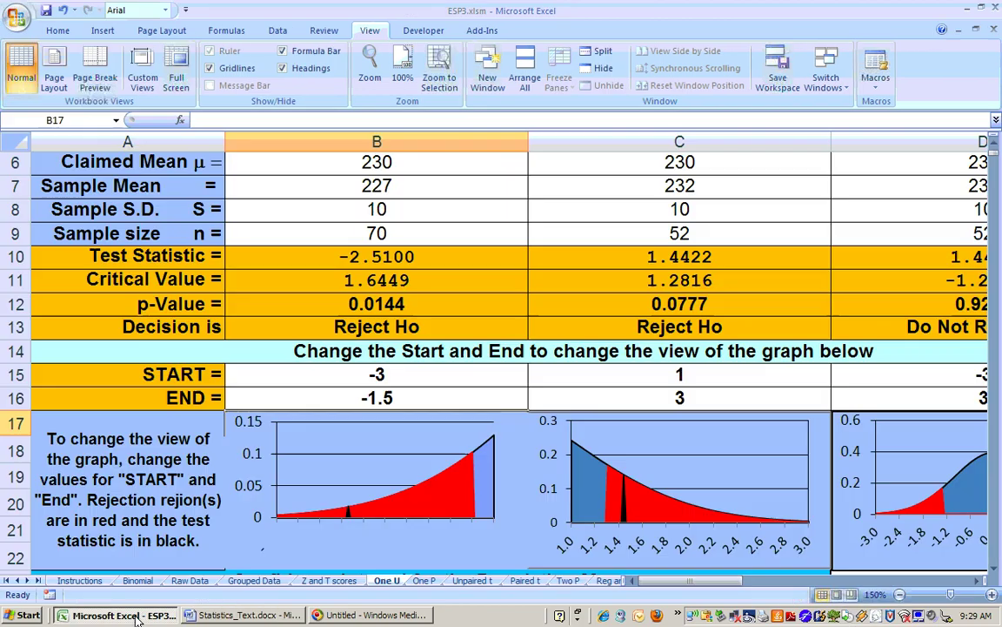
click(325, 252)
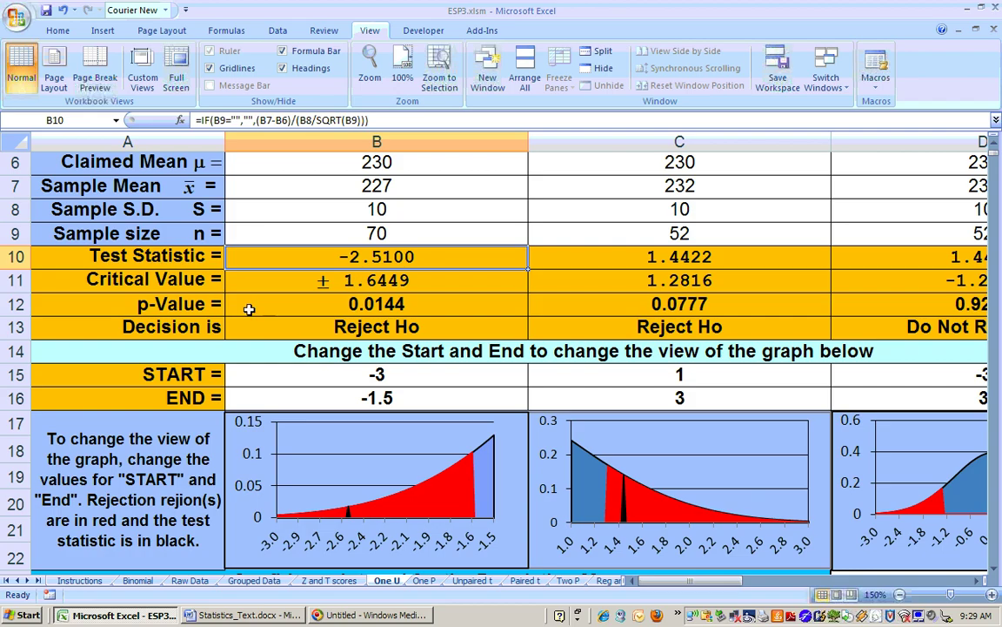
click(330, 306)
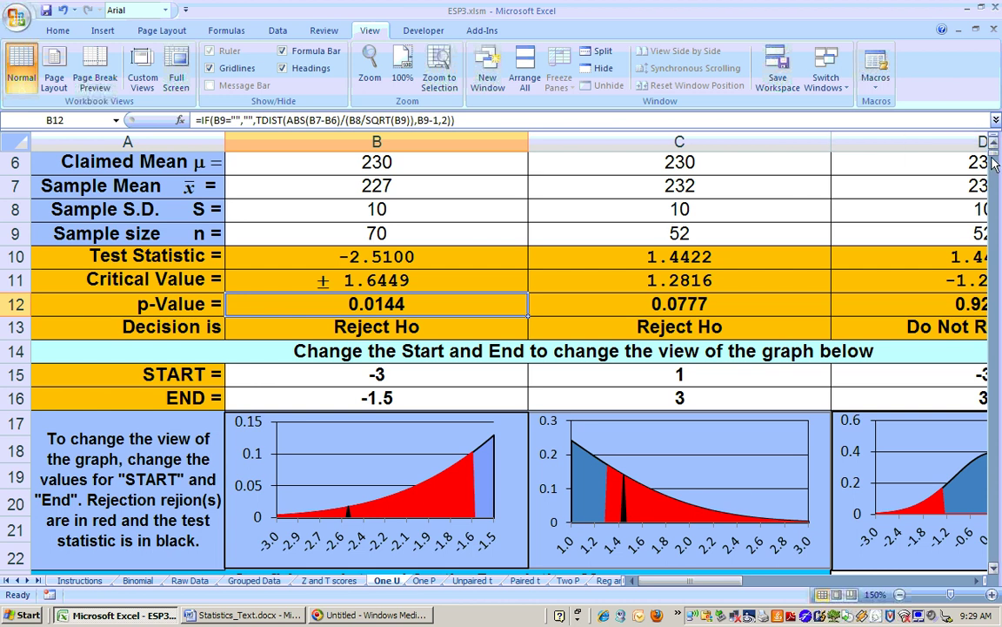
scroll(994, 149, up, 2)
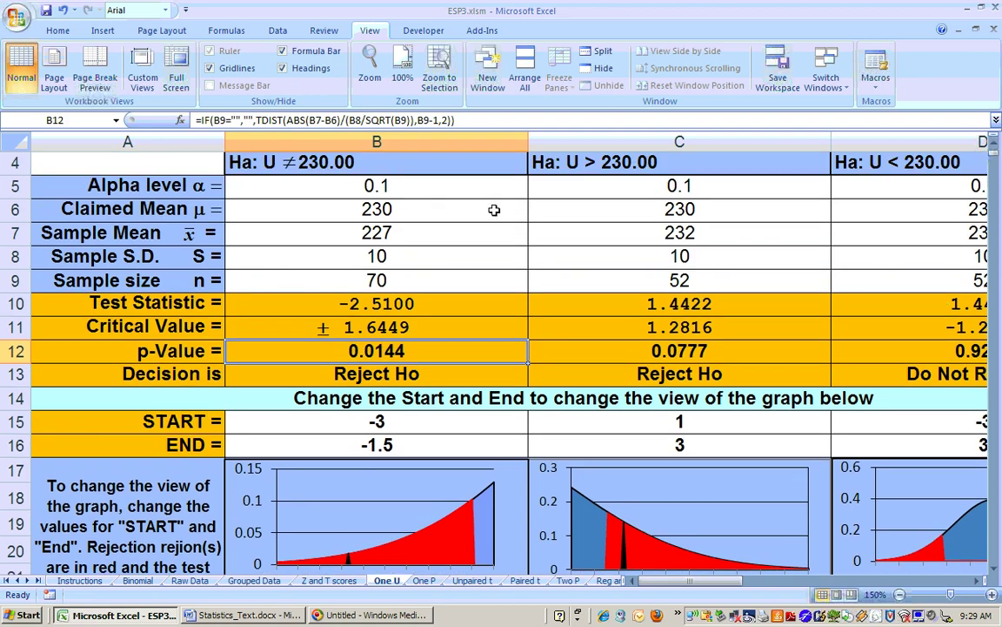
click(460, 188)
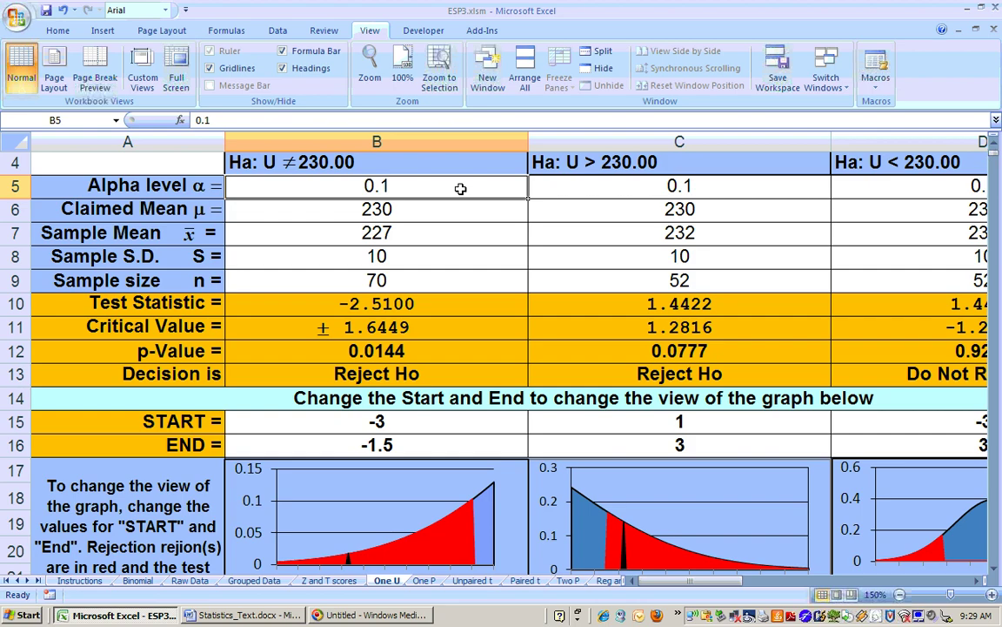
click(394, 351)
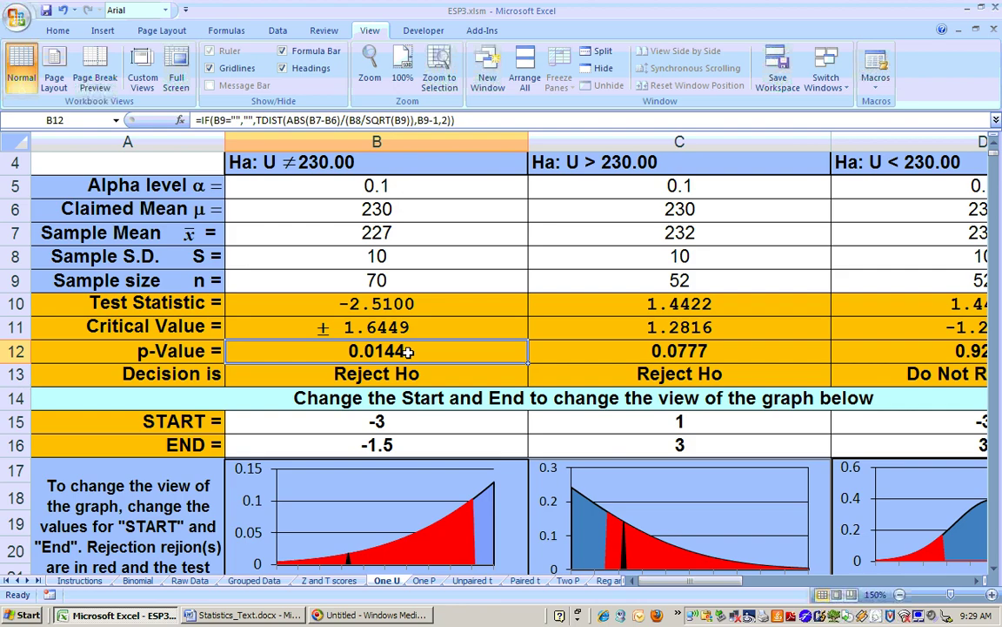
click(429, 187)
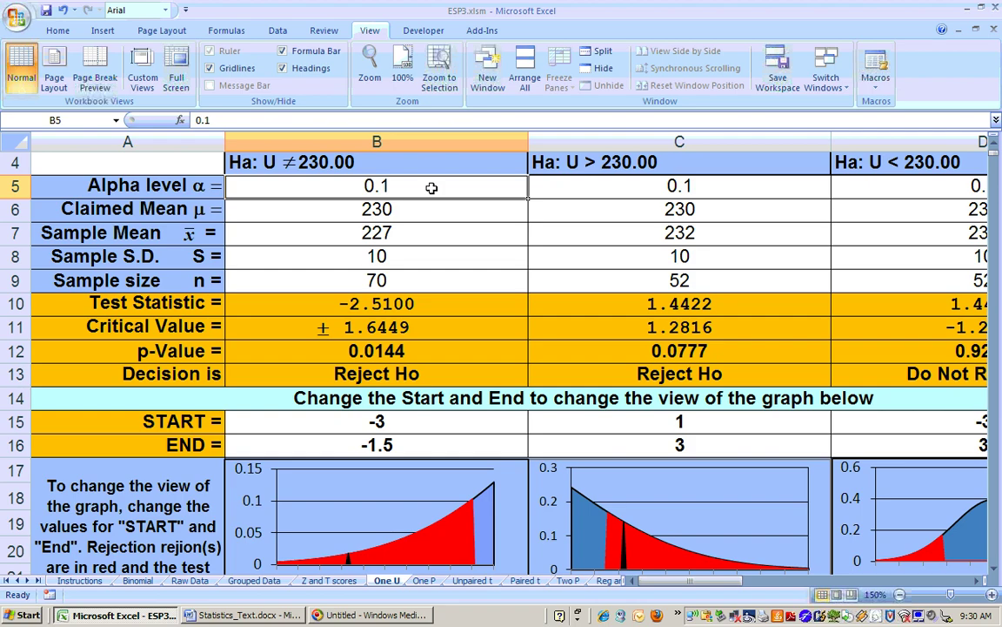
click(376, 374)
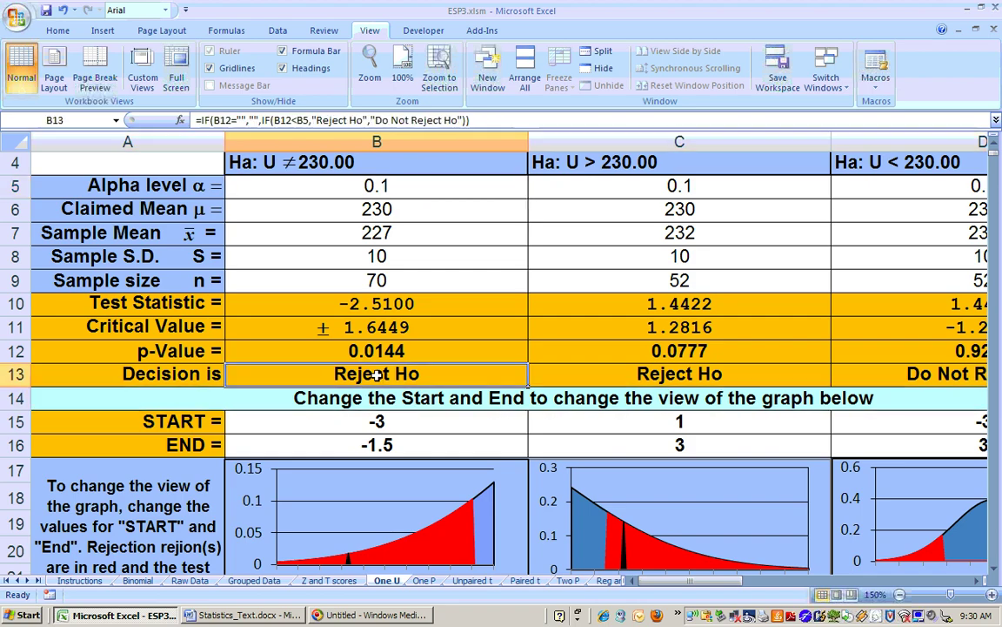
click(421, 351)
click(396, 184)
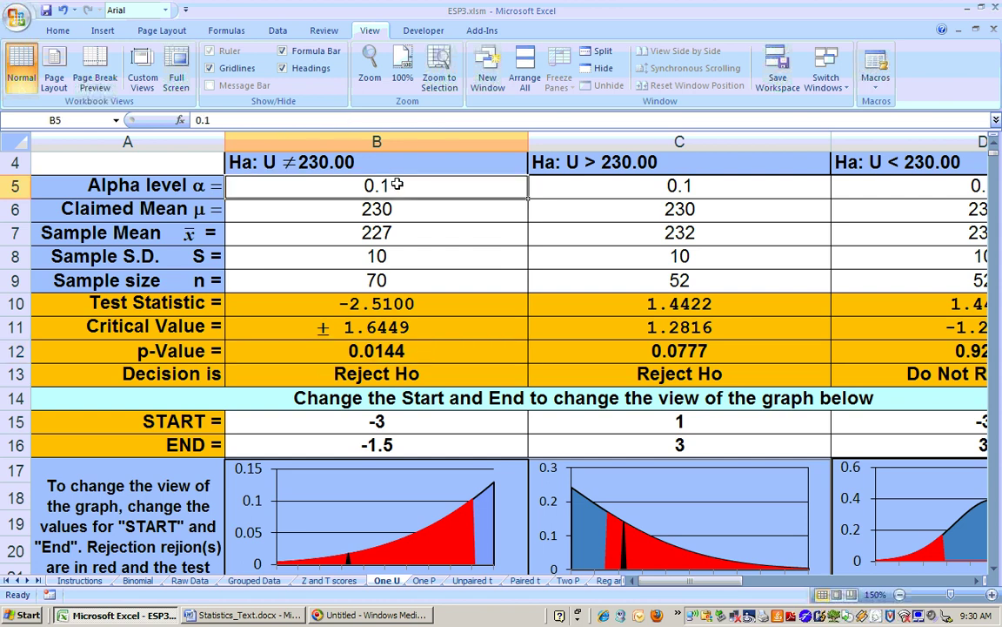
click(419, 351)
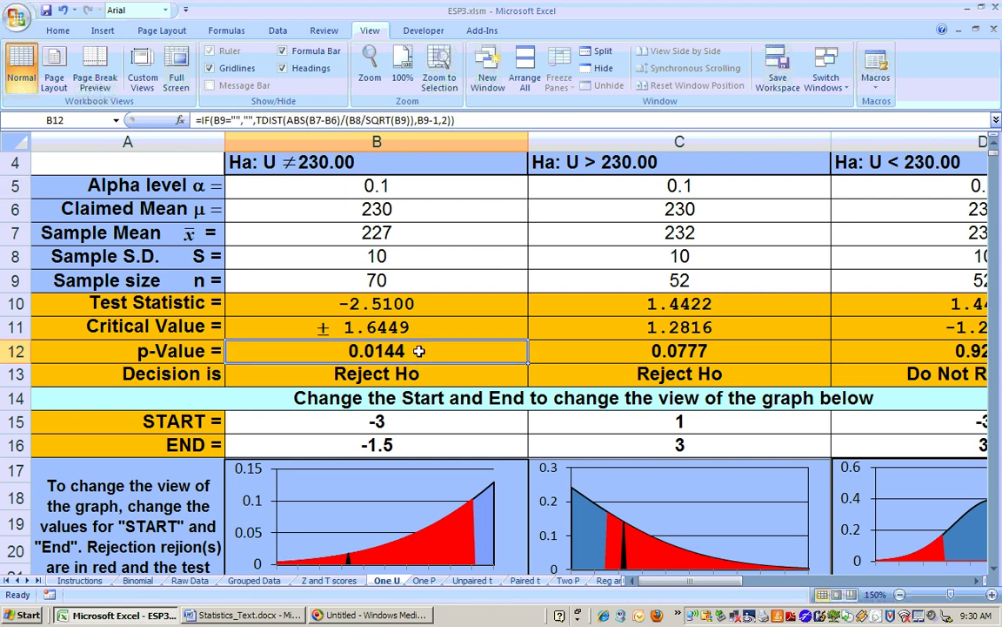
click(360, 178)
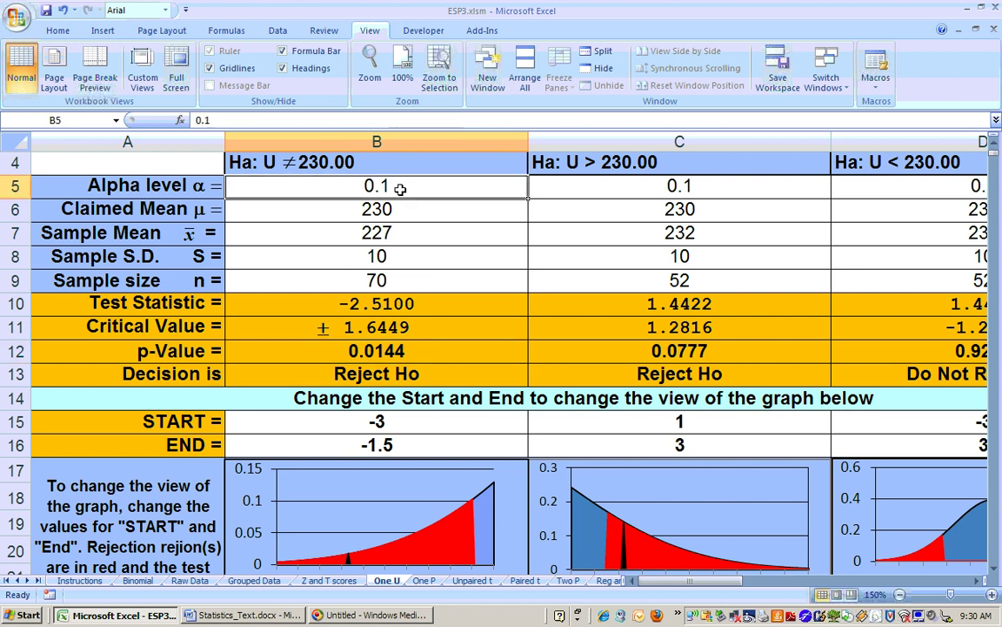
click(430, 357)
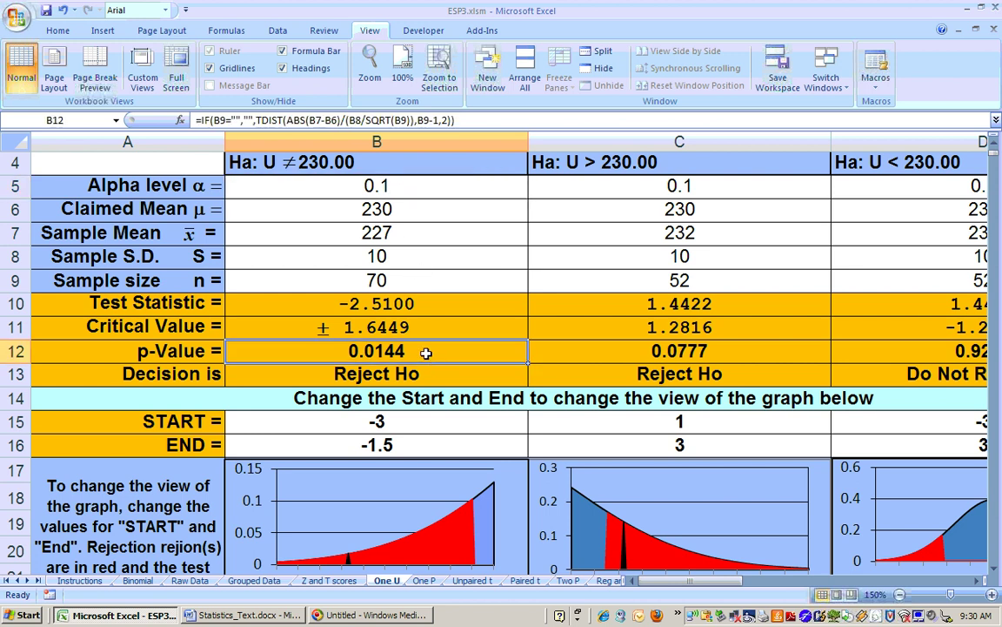
click(398, 192)
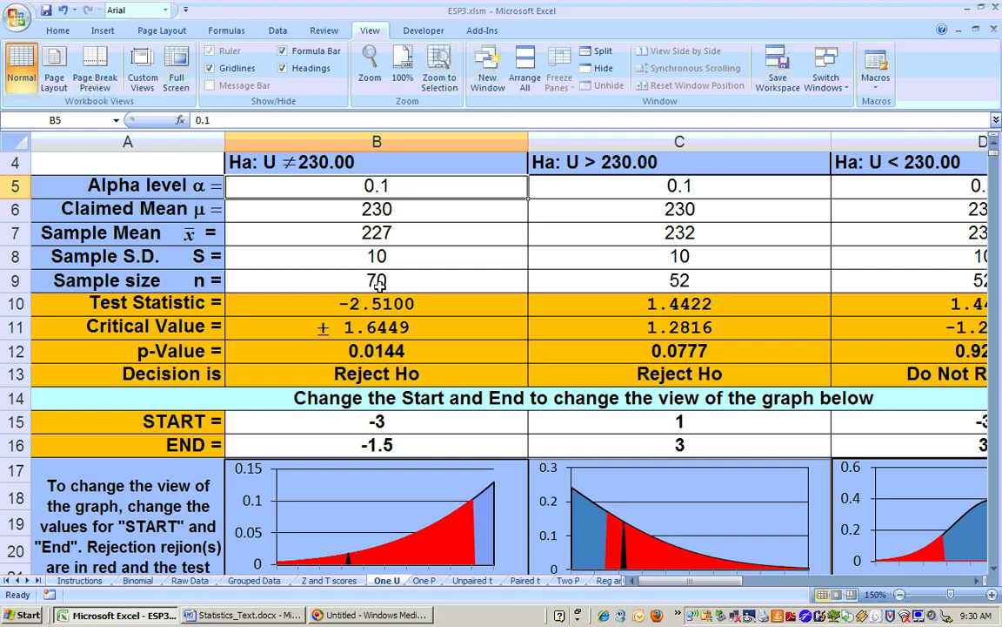
click(405, 351)
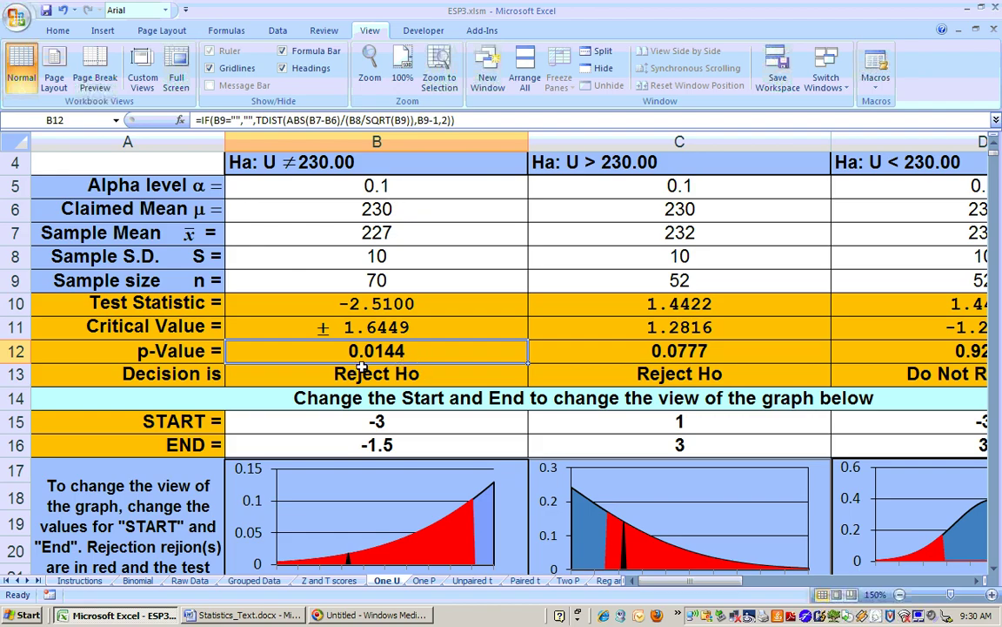
click(424, 188)
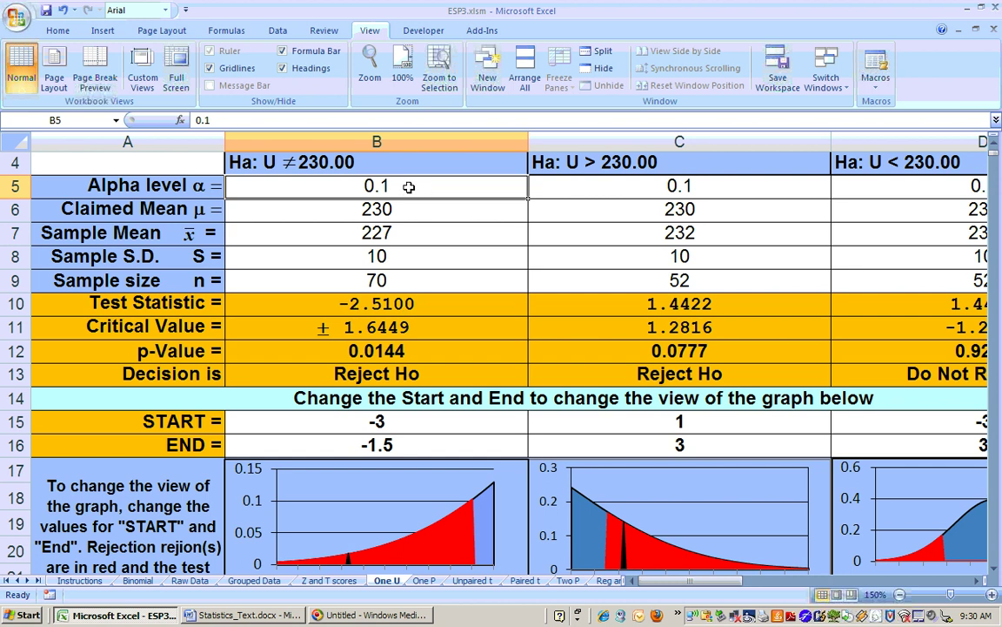
click(406, 351)
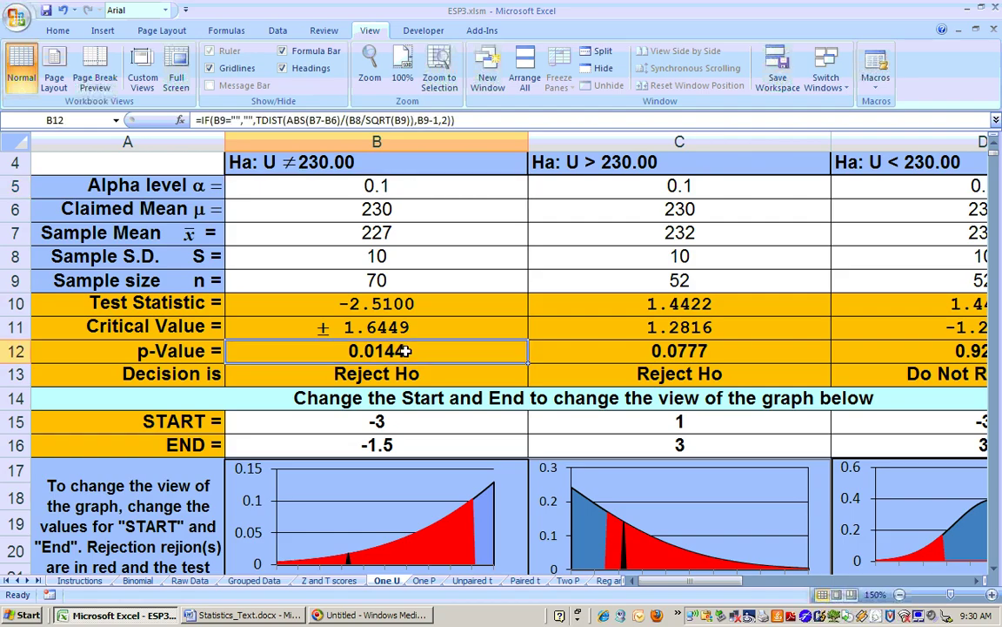
click(395, 186)
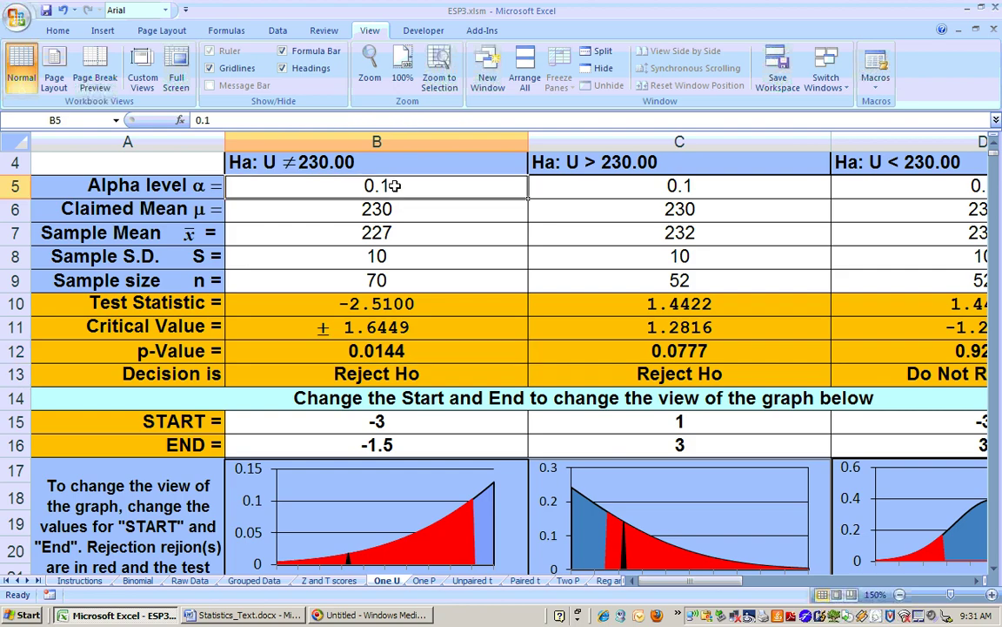
Enter alpha 0.05 in B5, then change it back to 0.1
text(.05)
key(Return)
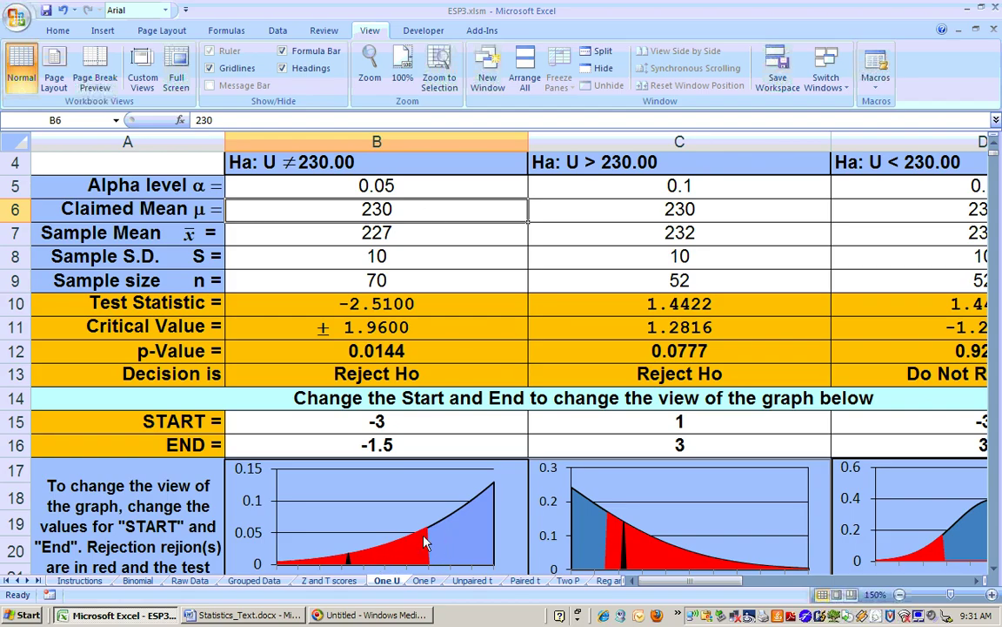
click(421, 185)
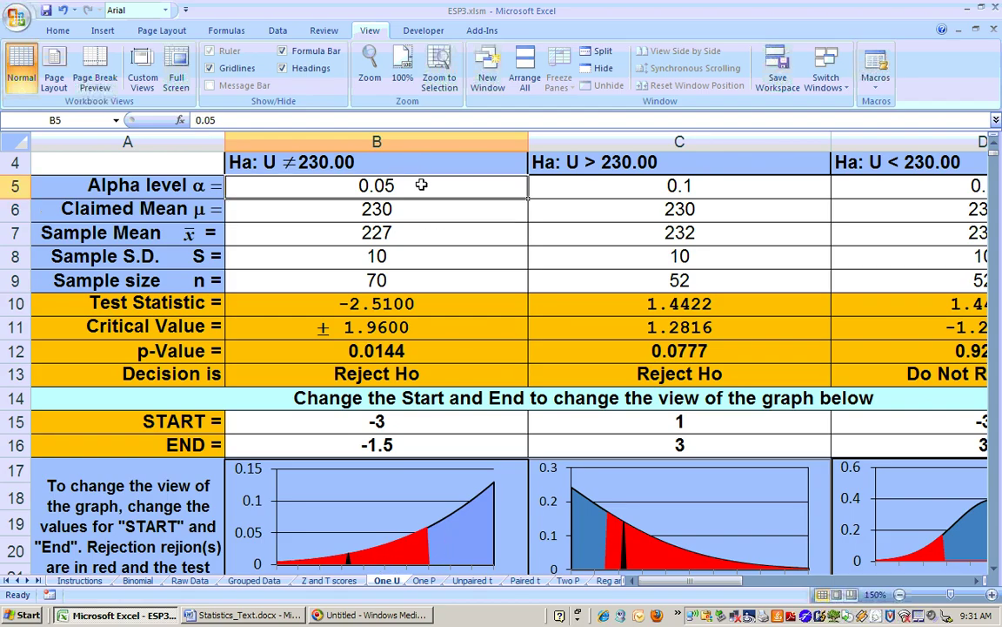
key(BackSpace)
text(.1)
key(Return)
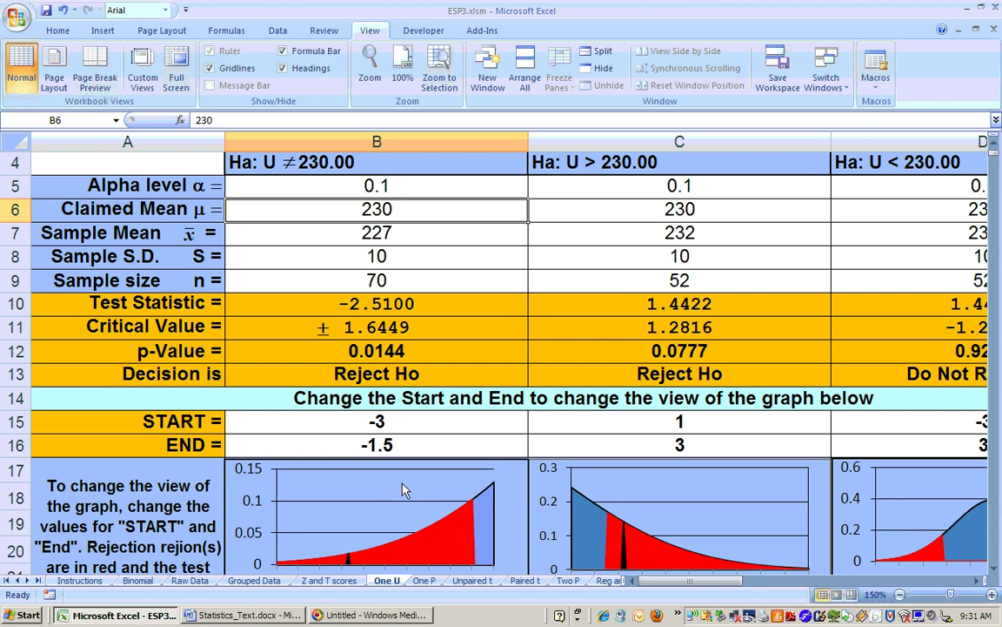
Reset B5's alpha to 0.05, giving critical value ±1.9600 and still Reject Ho
click(424, 179)
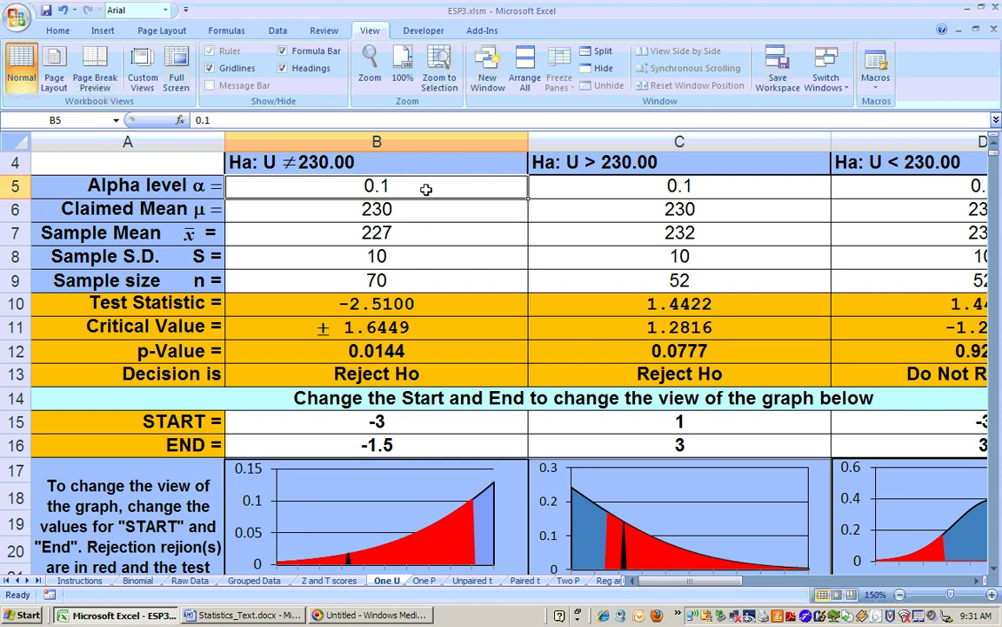
key(BackSpace)
text(.0)
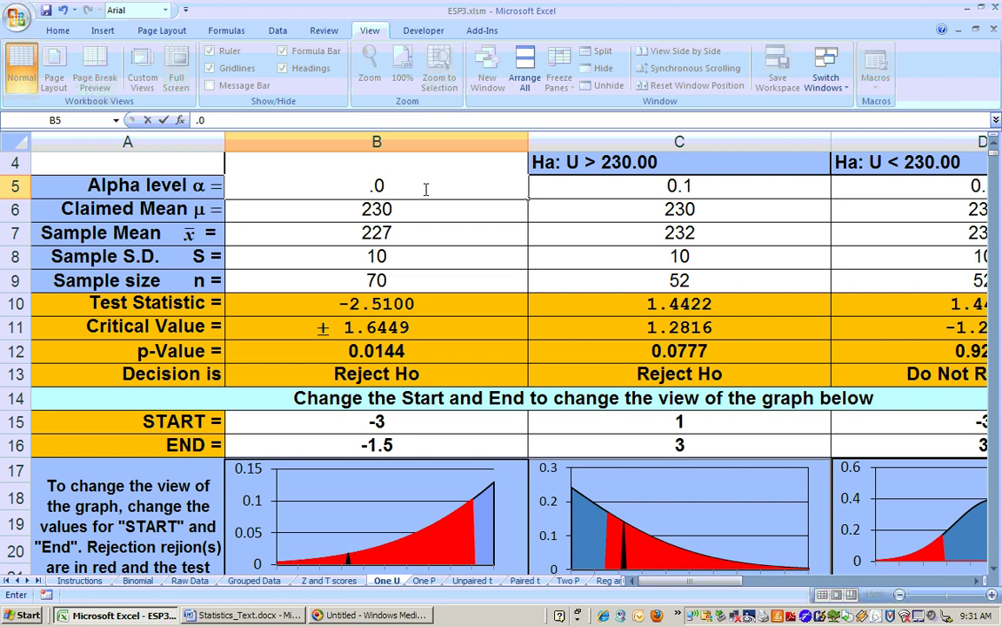
text(5)
key(Return)
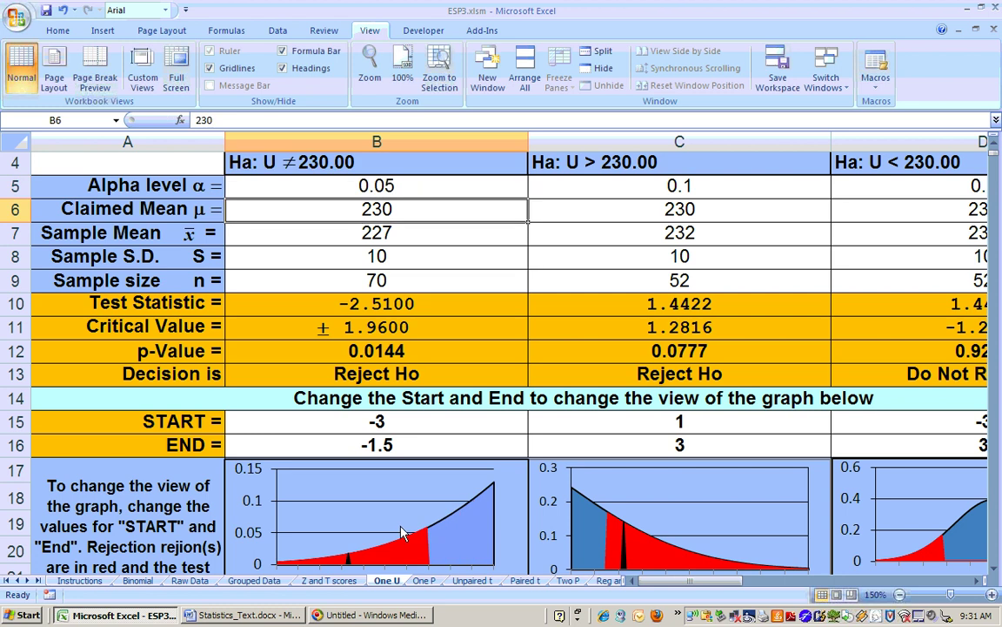
click(393, 185)
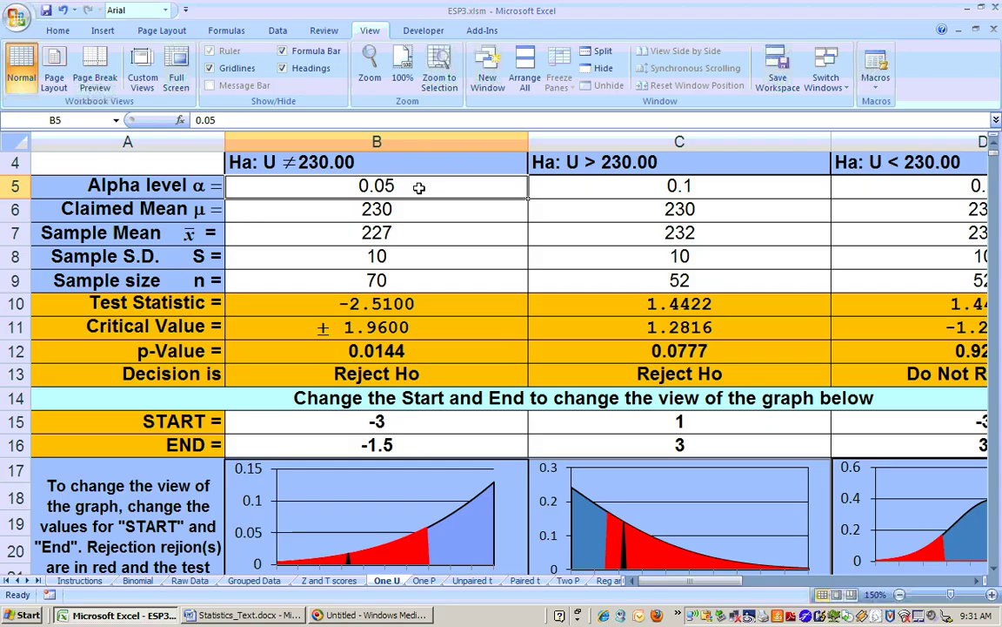
Set alpha to 0.01 so the decision becomes Do Not Reject Ho, then go to Word
text(.01)
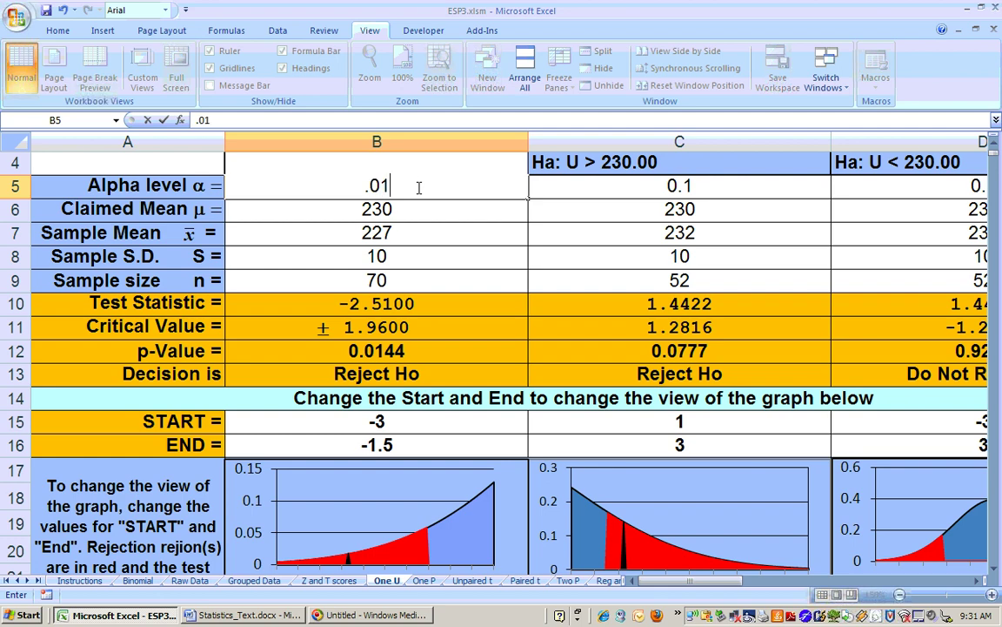
key(Return)
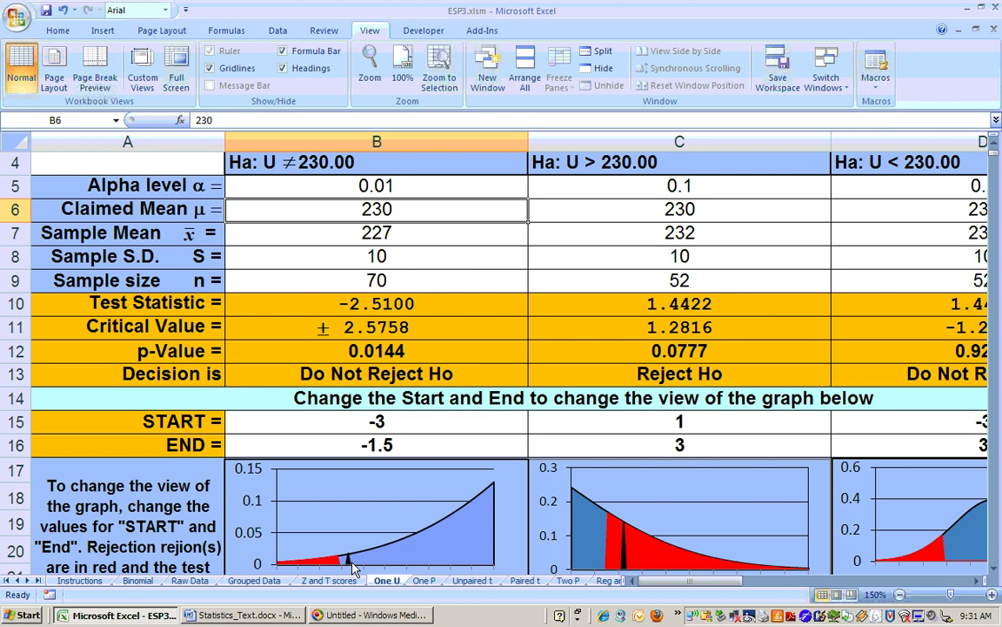
click(396, 372)
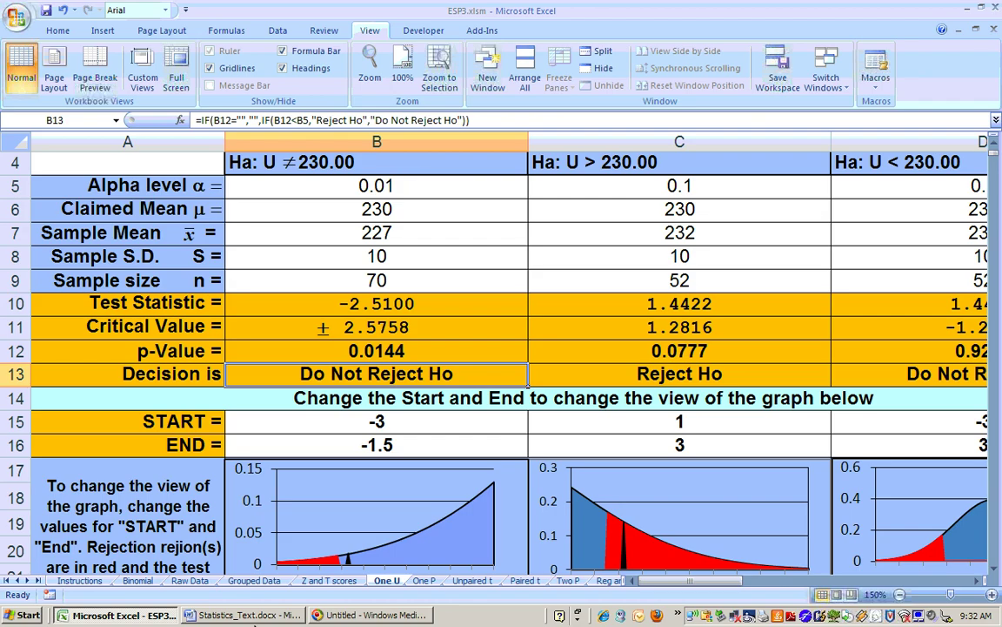
click(252, 616)
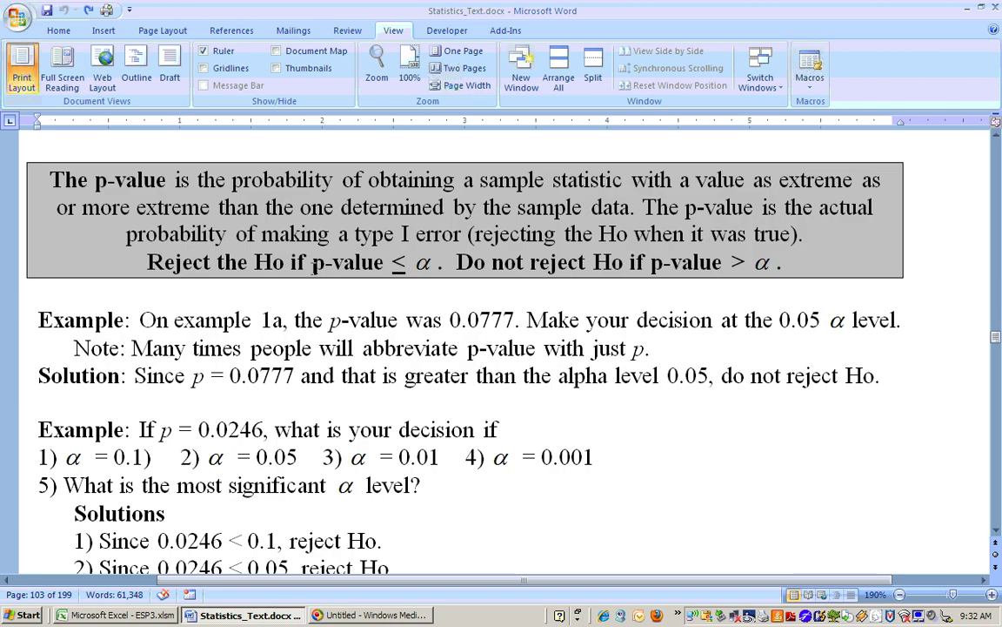
Scroll up to page 102's 'Most significant alpha level' box, then return to Excel
click(996, 136)
drag(996, 137, 997, 137)
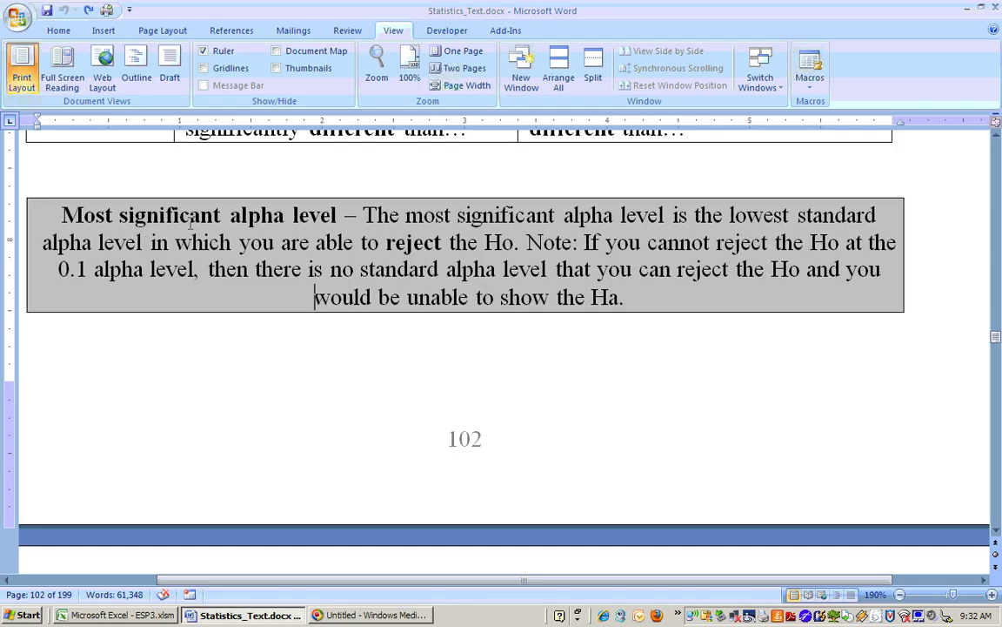
click(114, 615)
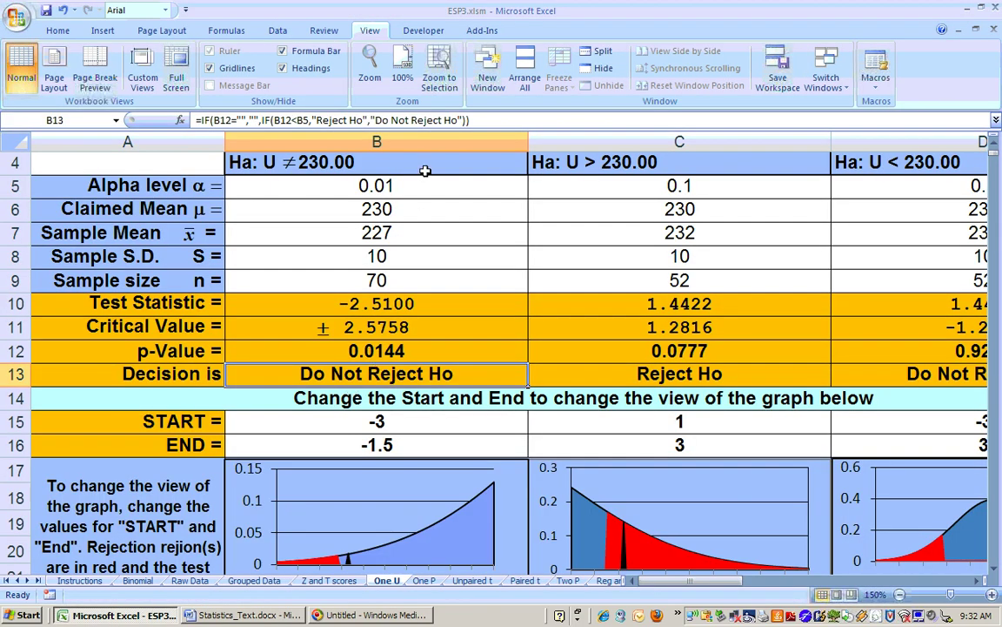
Restore B5's alpha to 0.05 for Reject Ho, inspect B12's p-value formula, then switch to Word
click(993, 569)
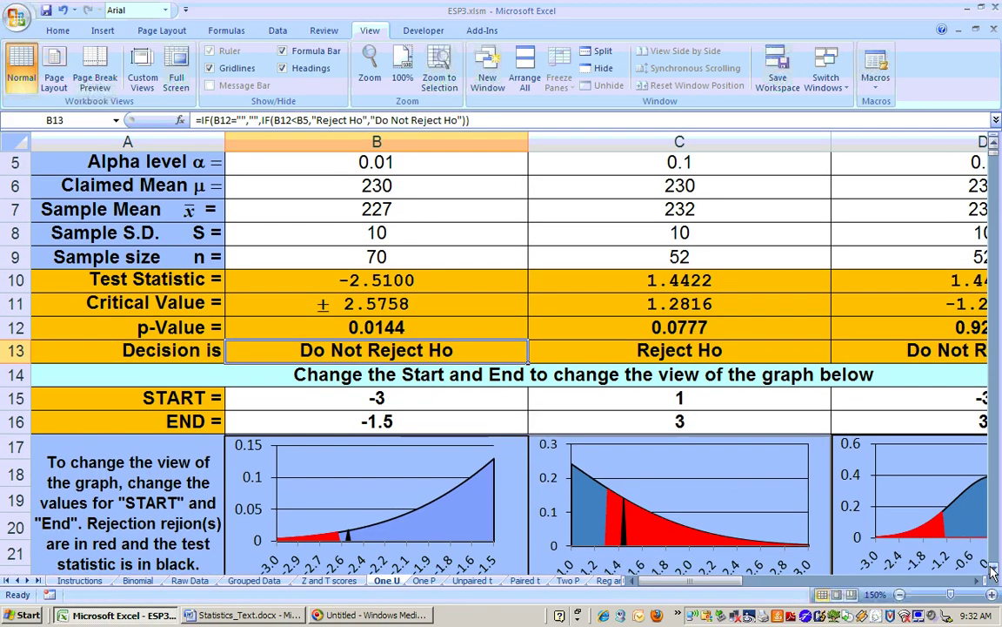
click(412, 157)
text(.0)
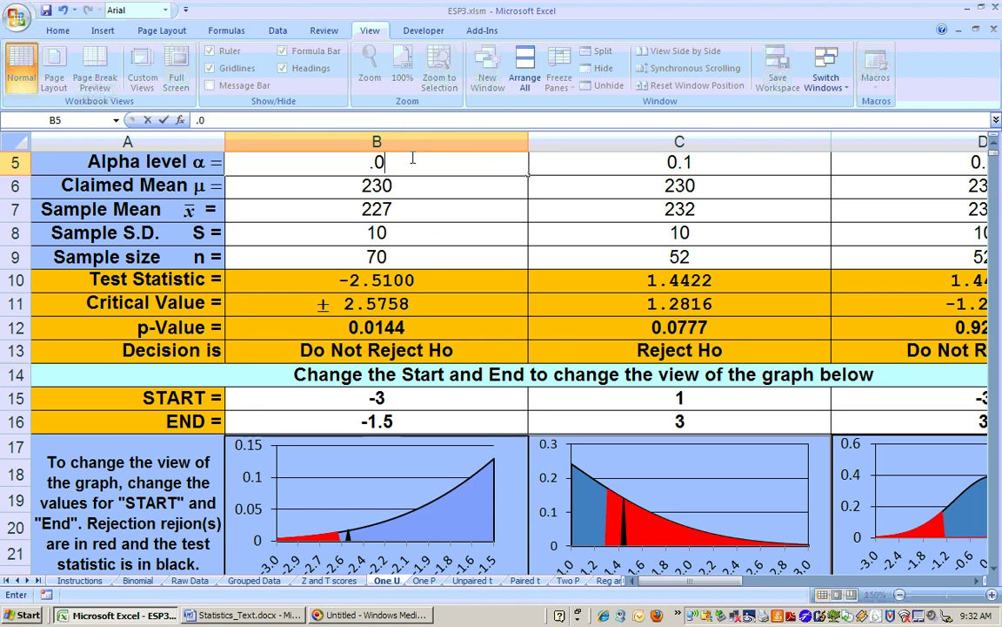
text(5)
key(Return)
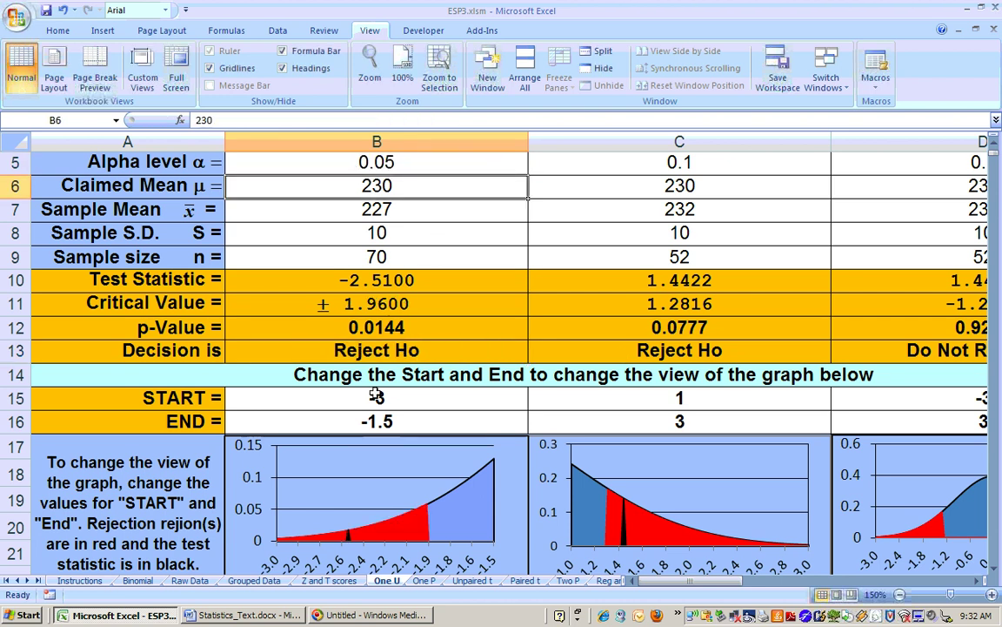
click(415, 160)
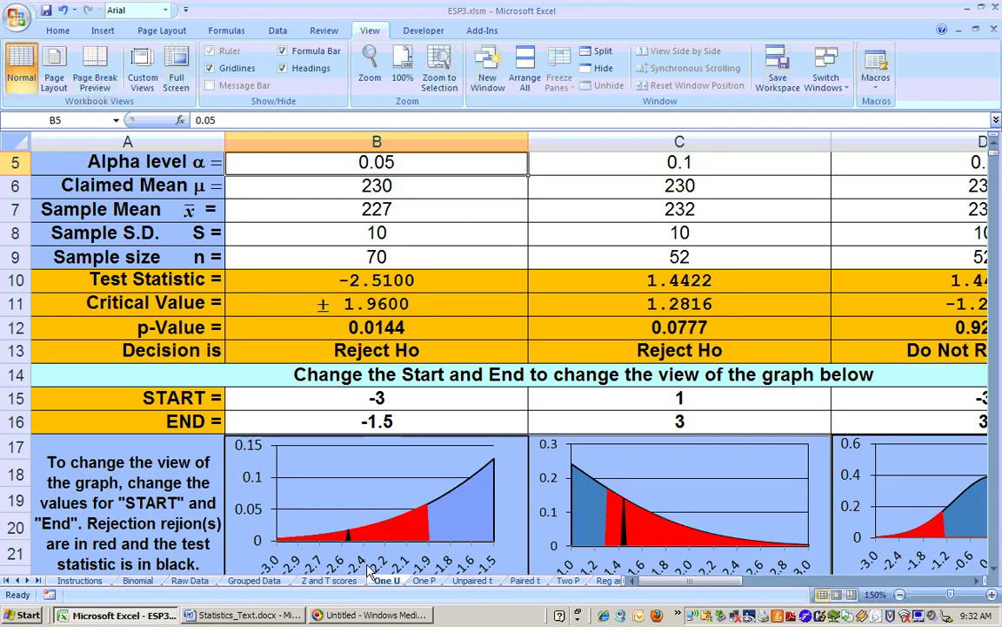
click(375, 324)
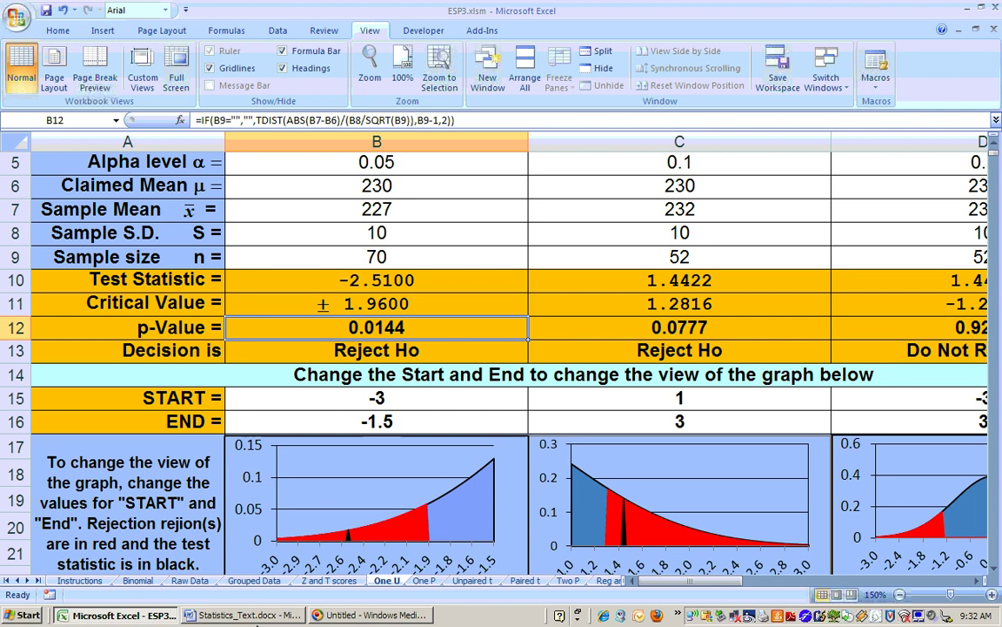
click(256, 619)
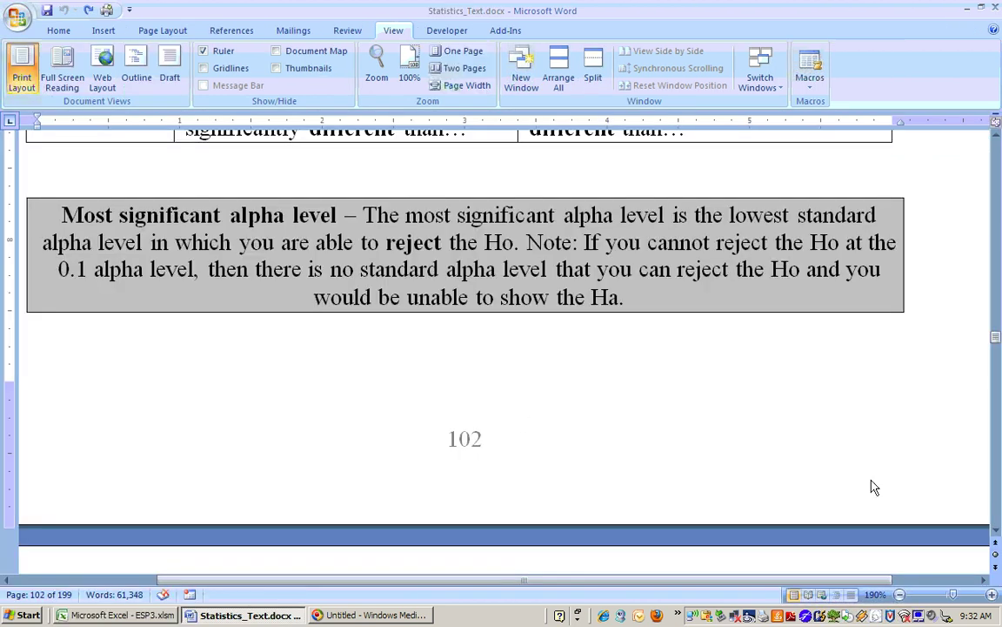
Scroll down to the p = 0.0246 worked solutions, then return to the ESP3 workbook
drag(997, 535, 997, 537)
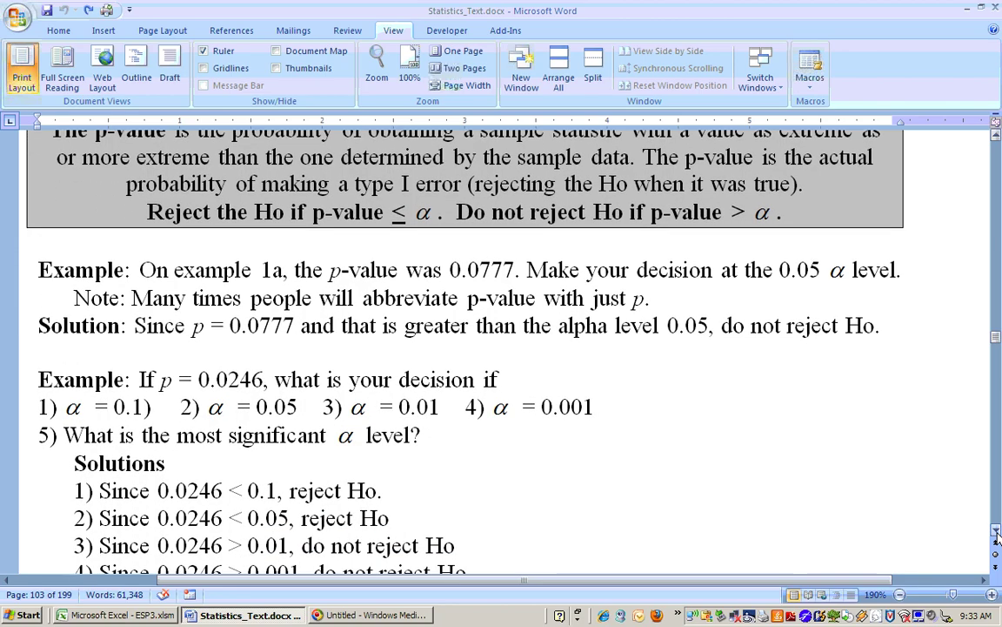
drag(997, 536, 997, 537)
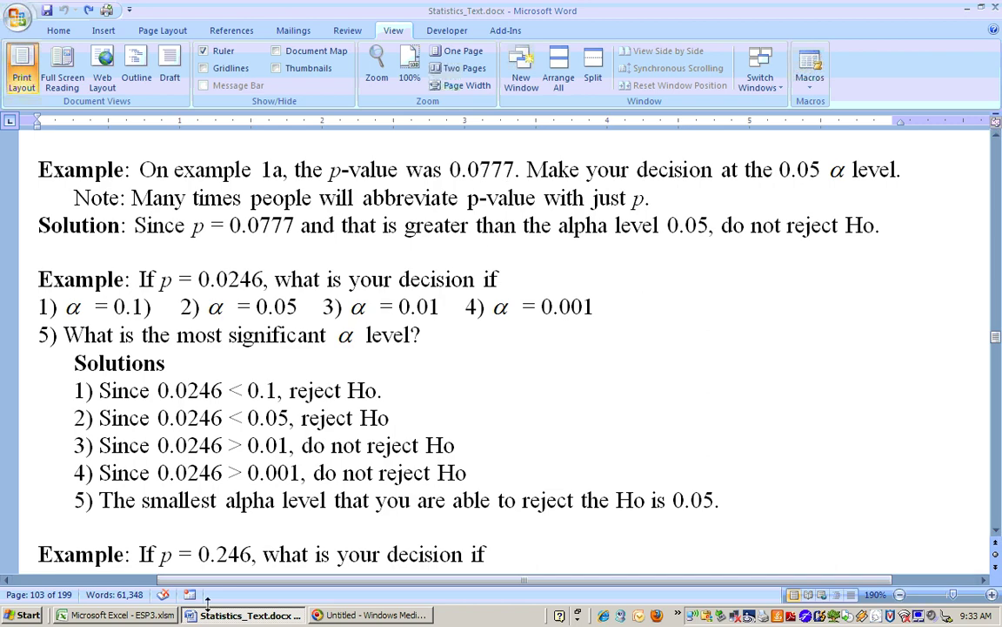
click(149, 620)
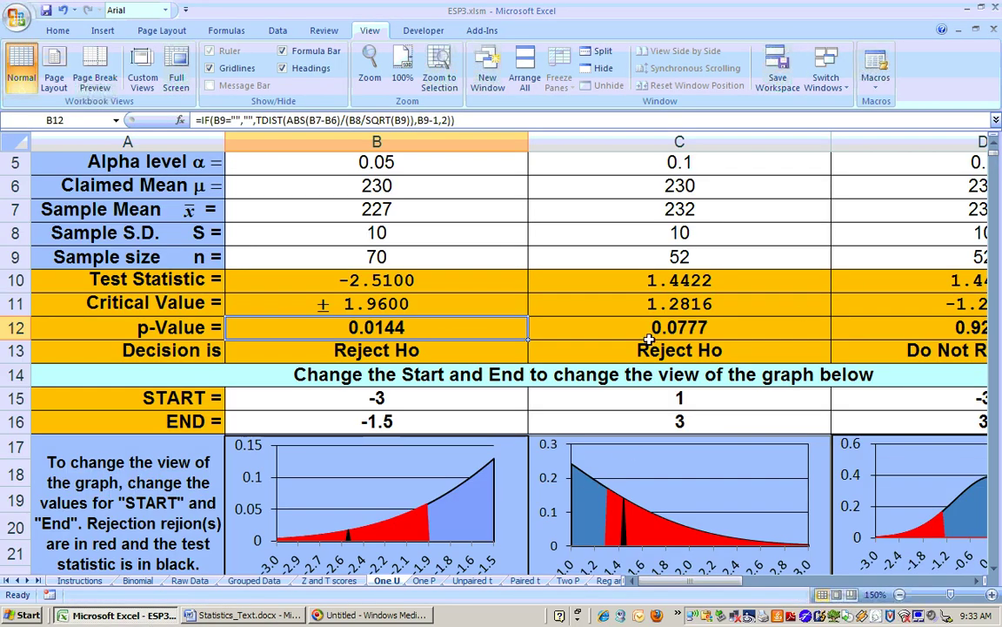
click(649, 332)
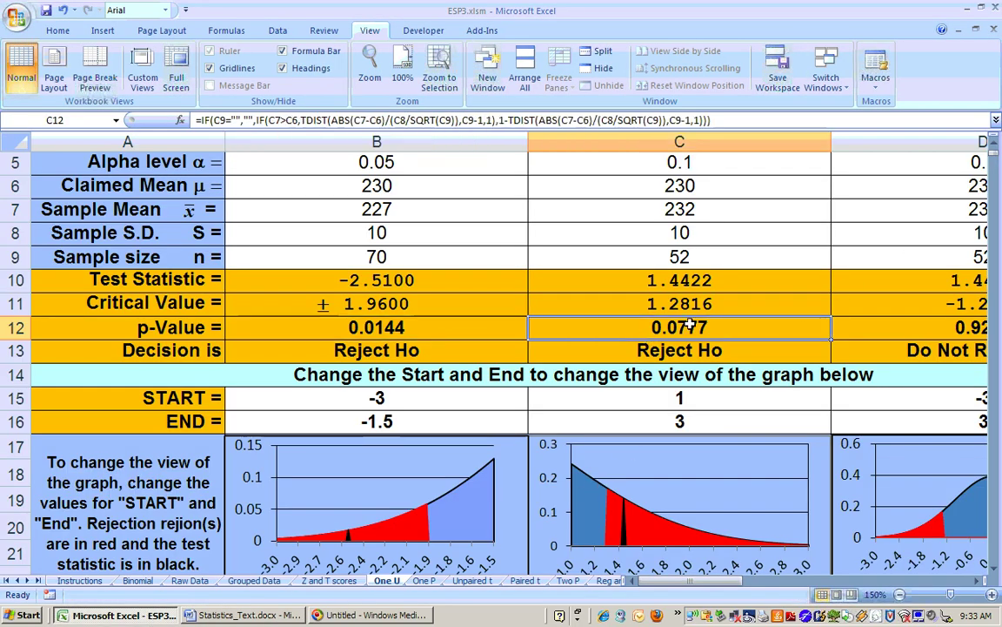
click(995, 143)
click(995, 144)
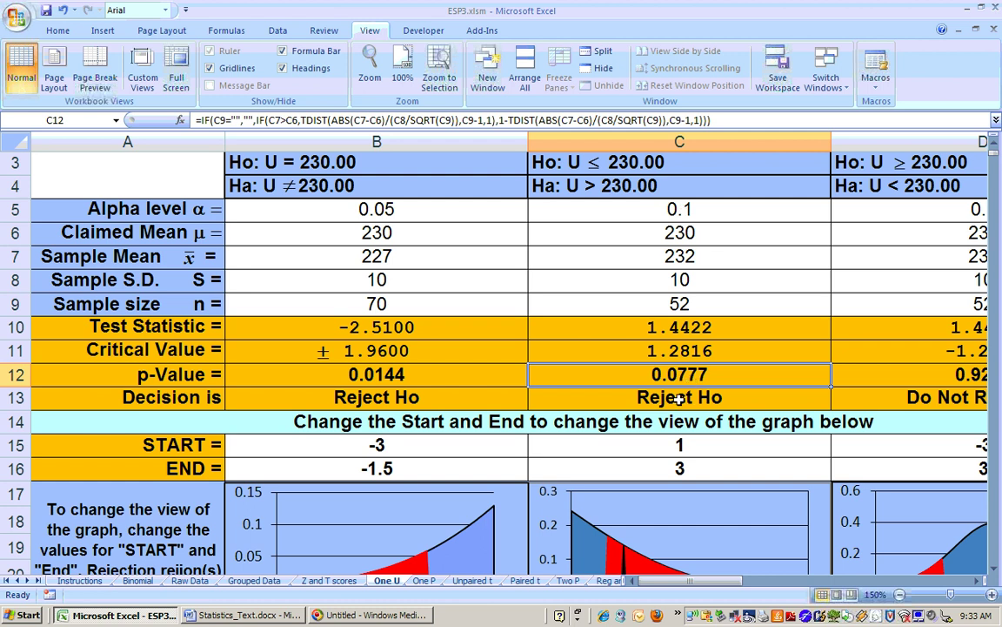
Try right-tailed alphas 0.05 and then 0.01 in C5, checking the p-value in C12
click(696, 208)
text(.)
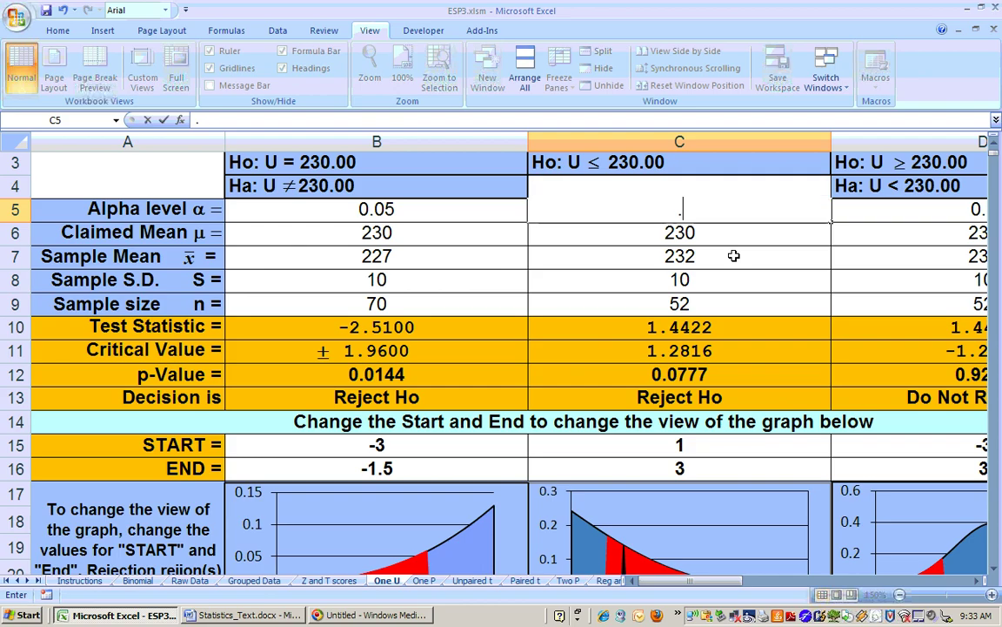
text(05)
key(Return)
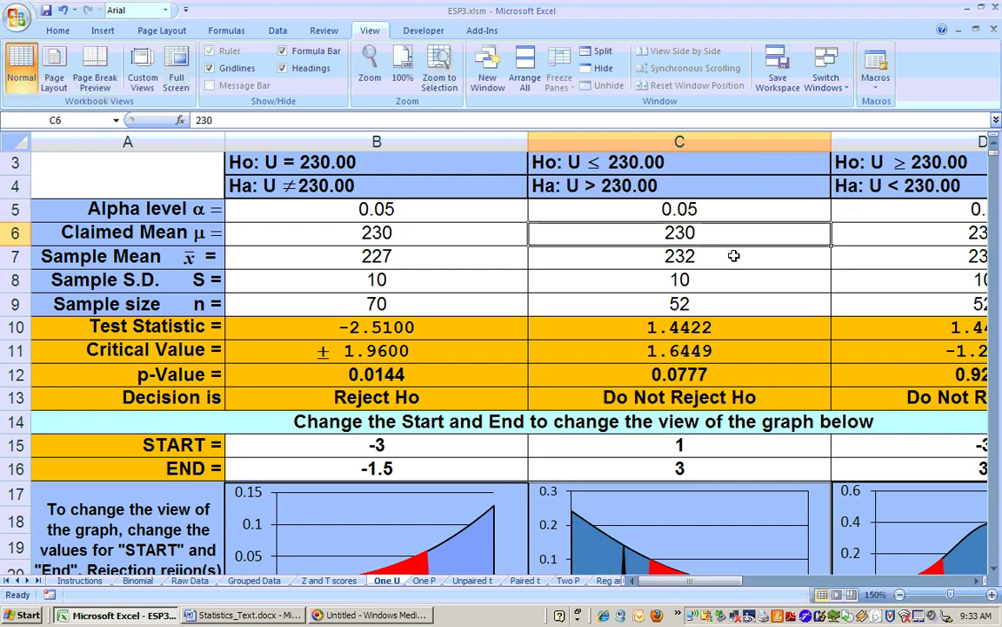
click(706, 372)
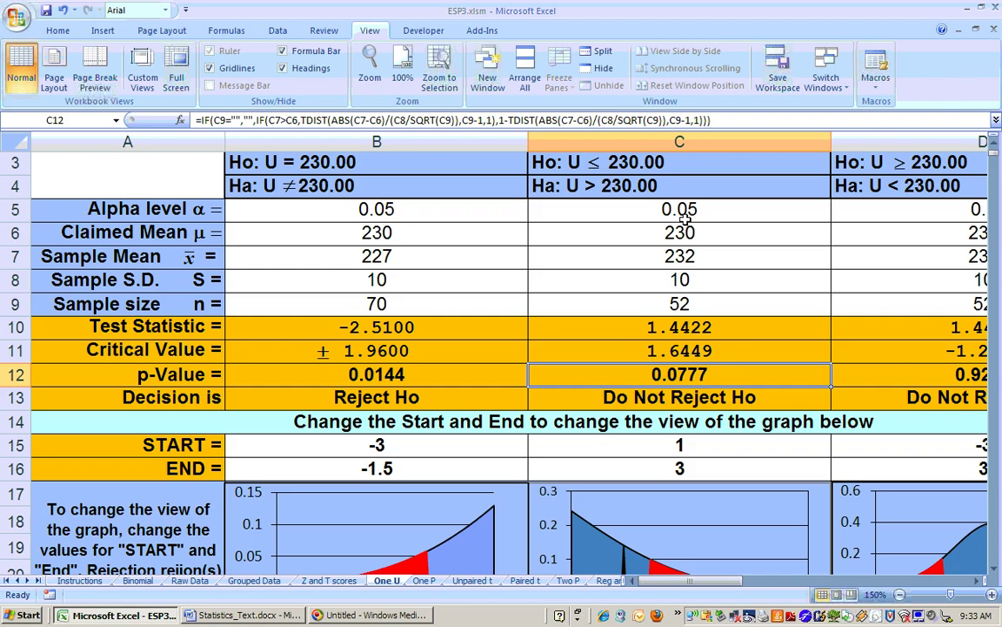
click(717, 213)
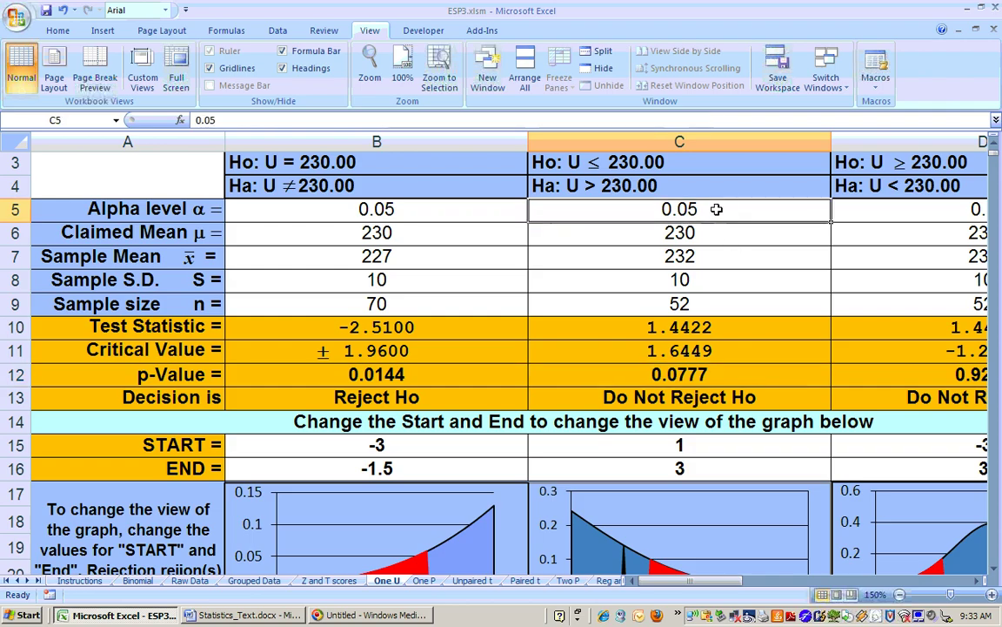
text(.01)
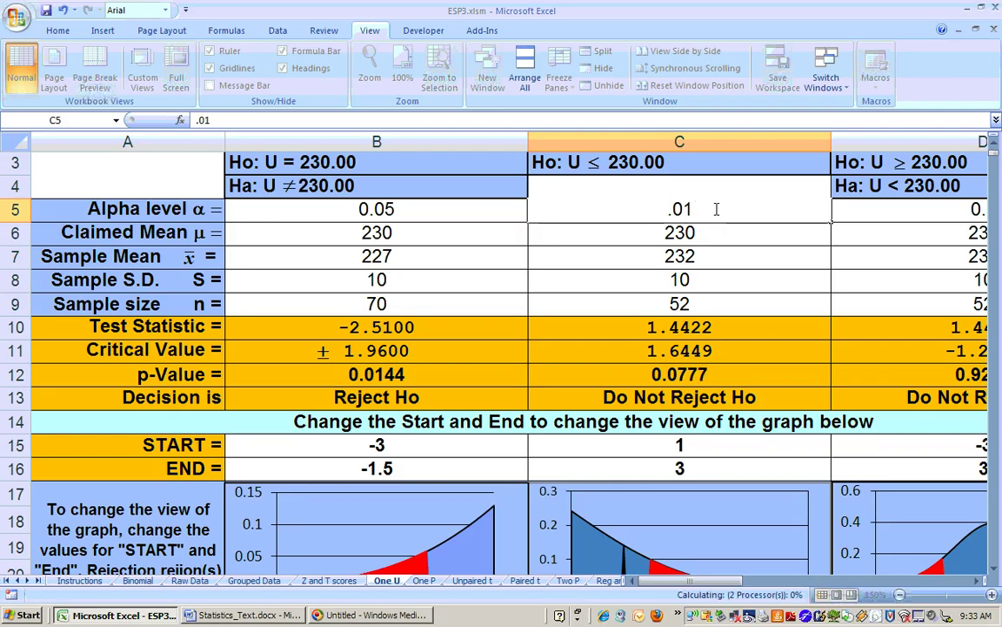
key(Return)
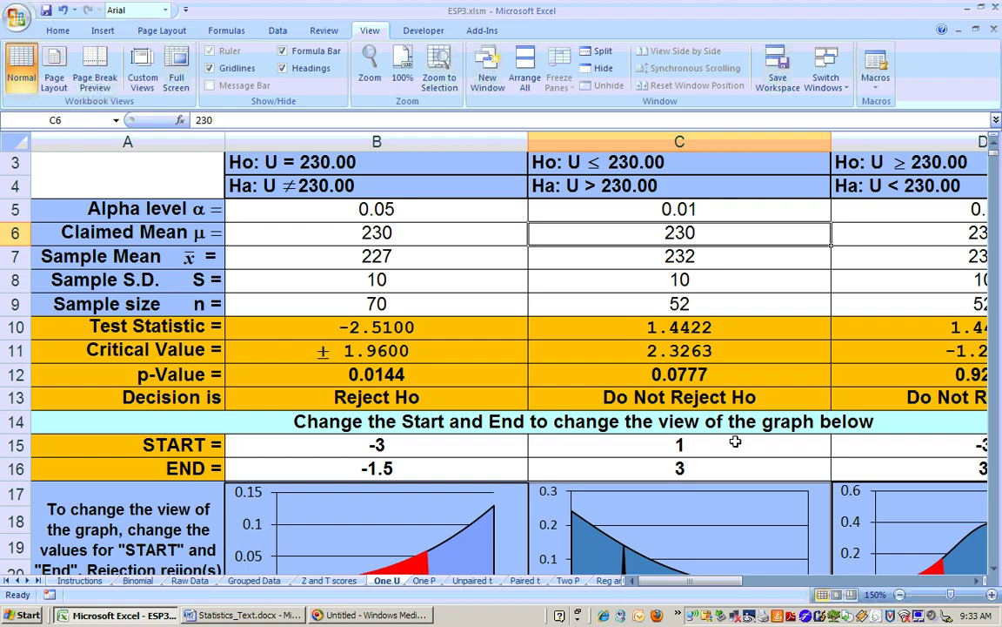
Set C5 to 0.05 and then 0.1, so statistic 1.4422 exceeds 1.2816: Reject Ho
click(997, 570)
click(997, 570)
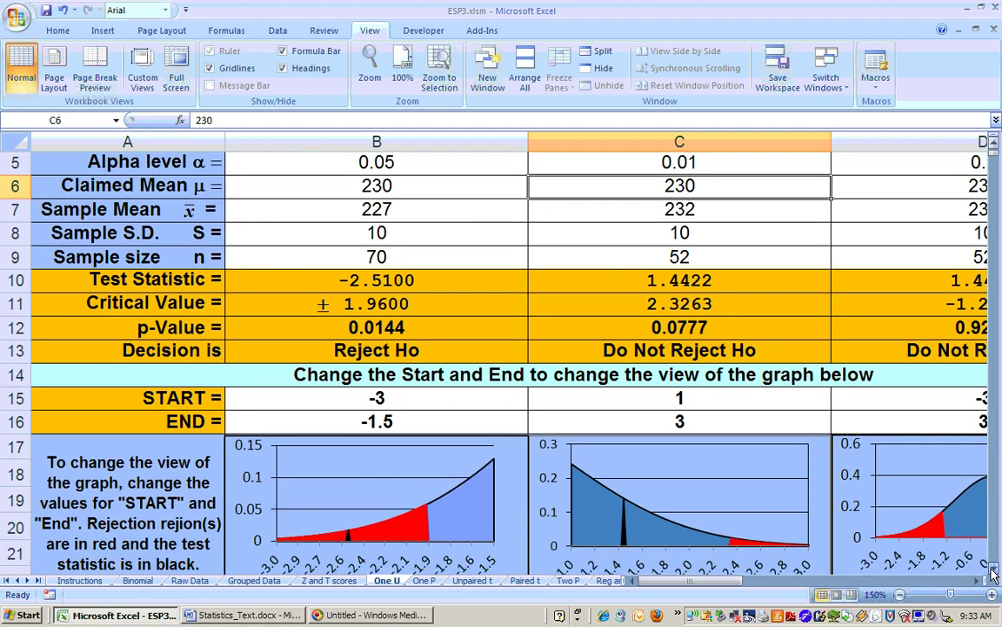
click(996, 143)
click(996, 142)
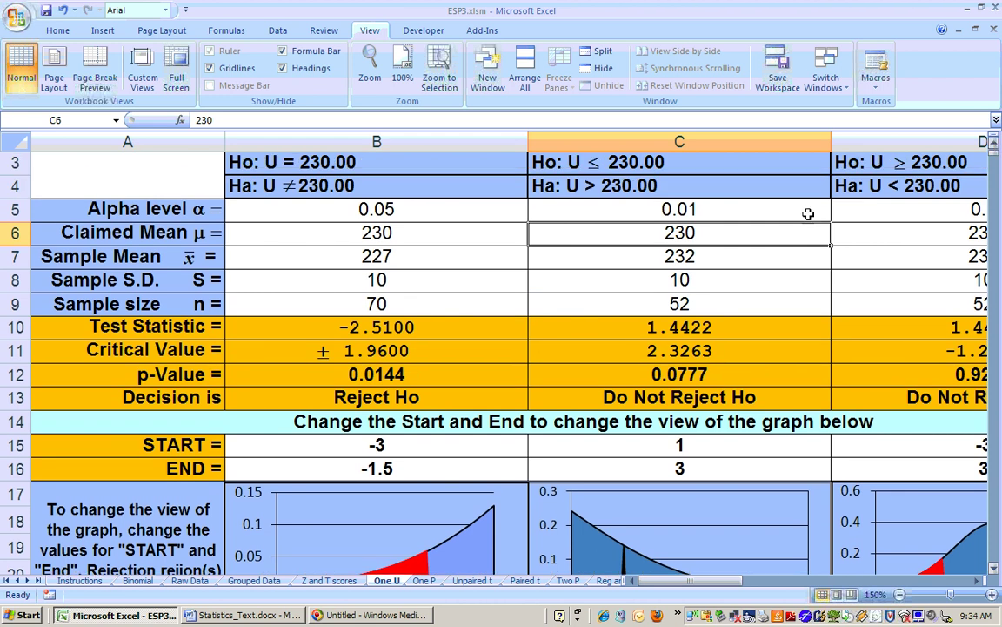
click(736, 207)
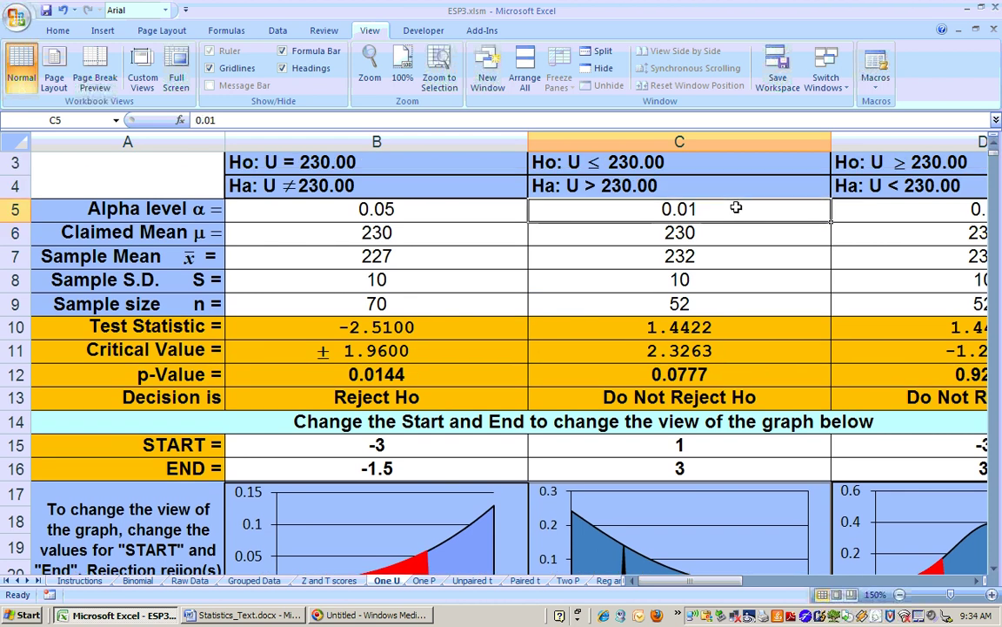
text(.05)
key(Return)
click(736, 207)
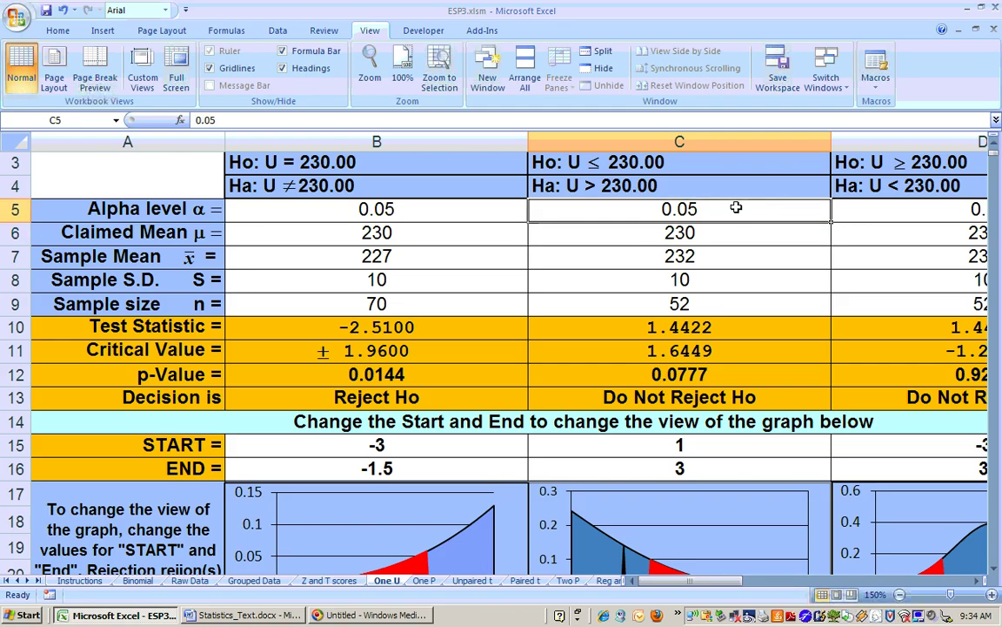
text(.1)
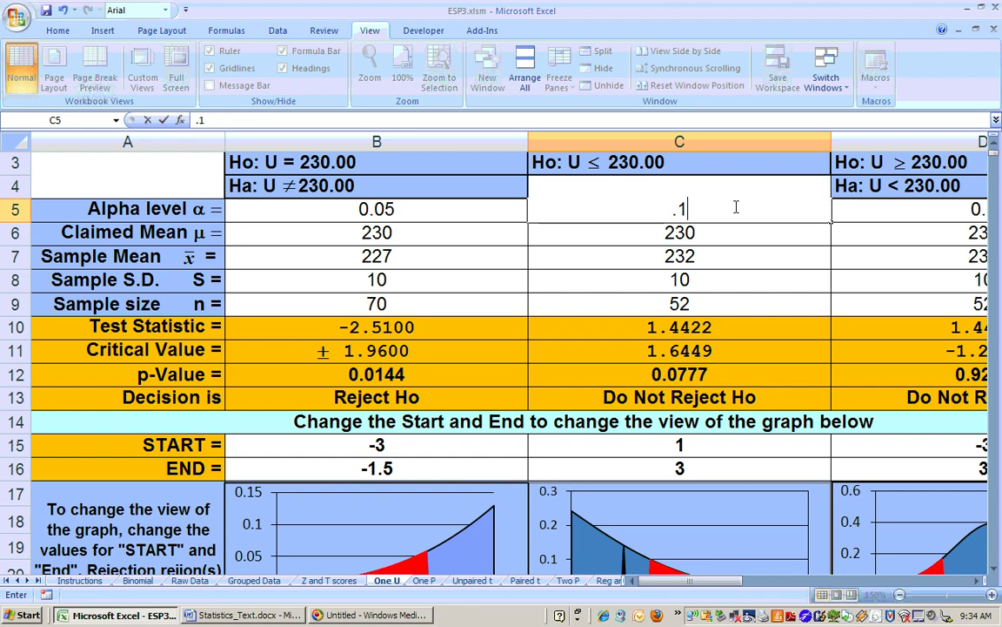
key(Return)
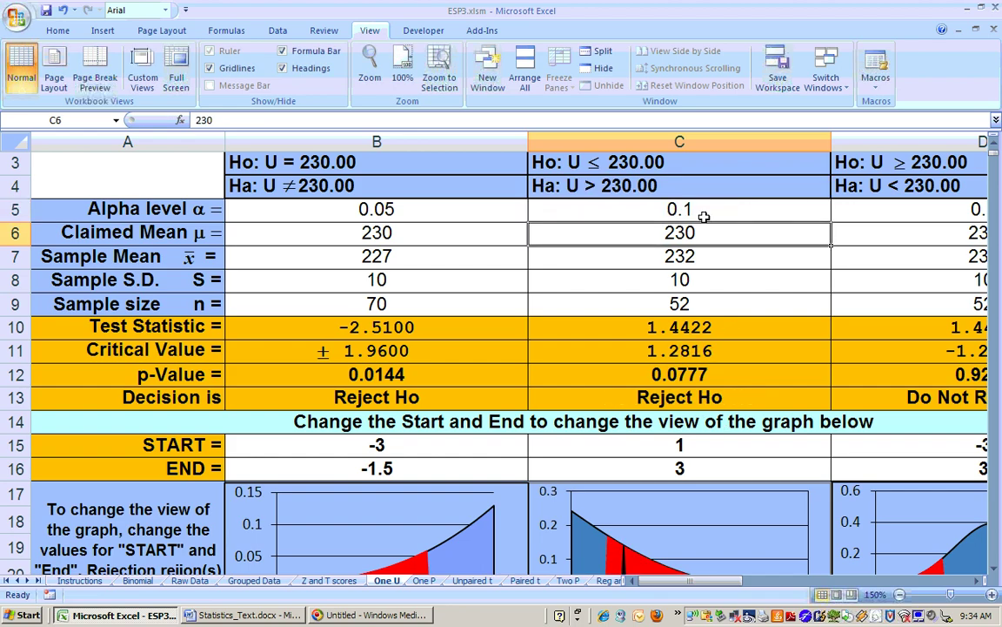
click(699, 206)
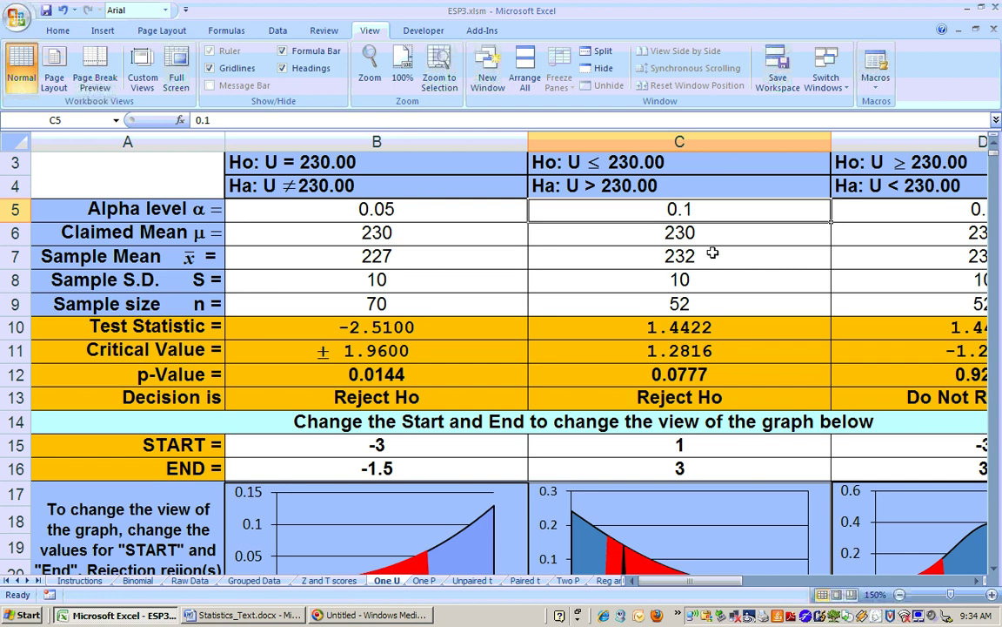
Change C8's sample SD to 20 and compare alpha in C5 with the 0.2371 p-value
click(694, 280)
text(20)
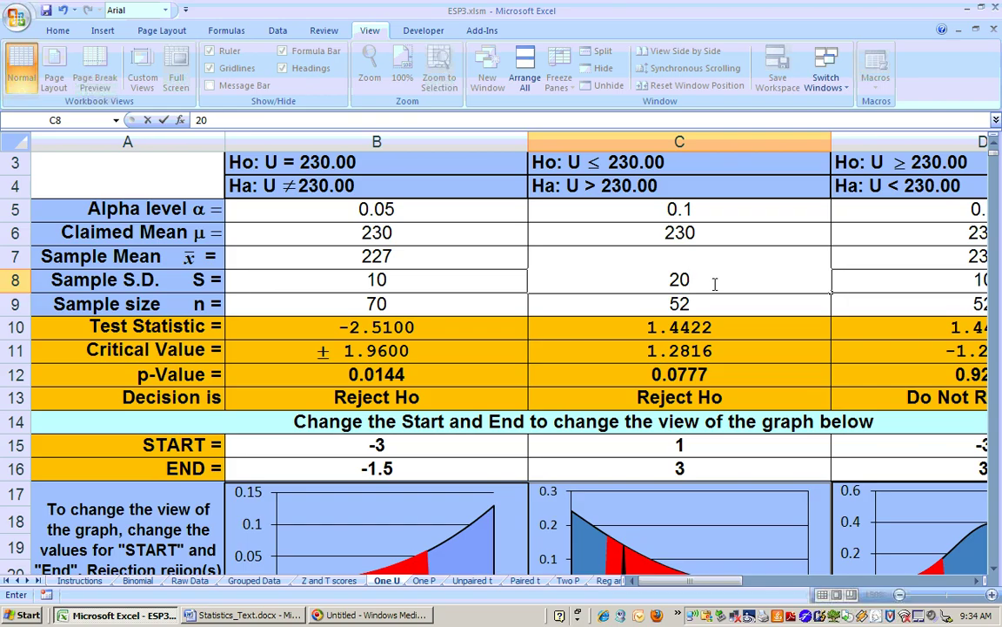
key(Return)
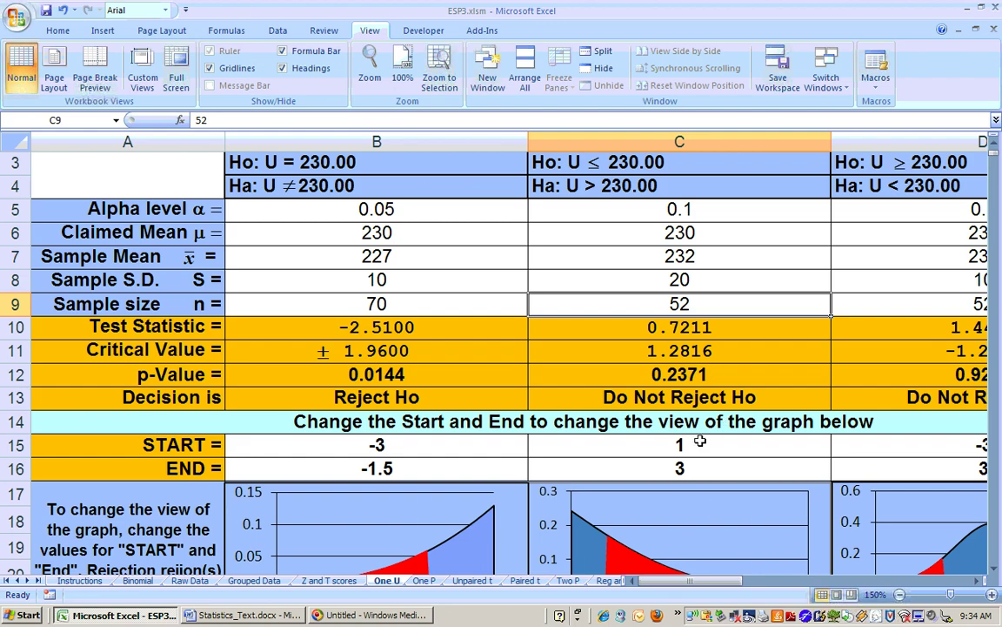
click(700, 207)
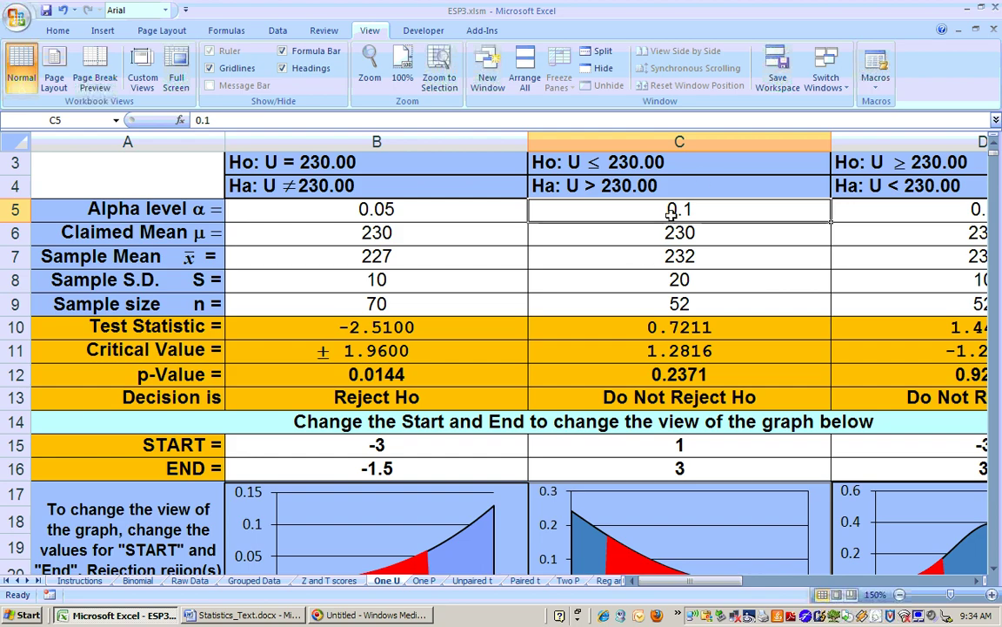
click(711, 373)
click(671, 208)
click(707, 376)
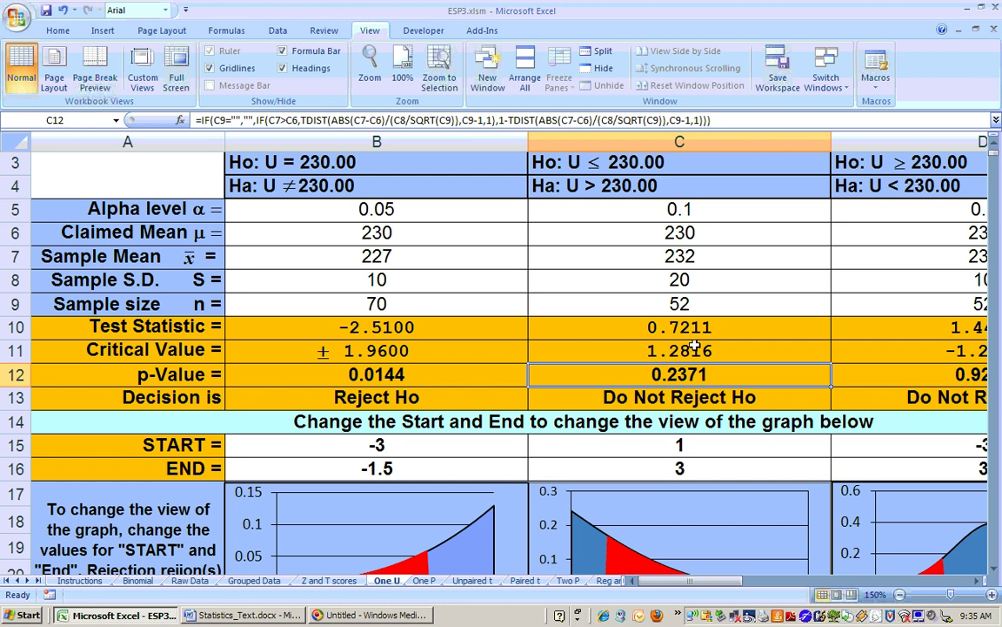
click(697, 211)
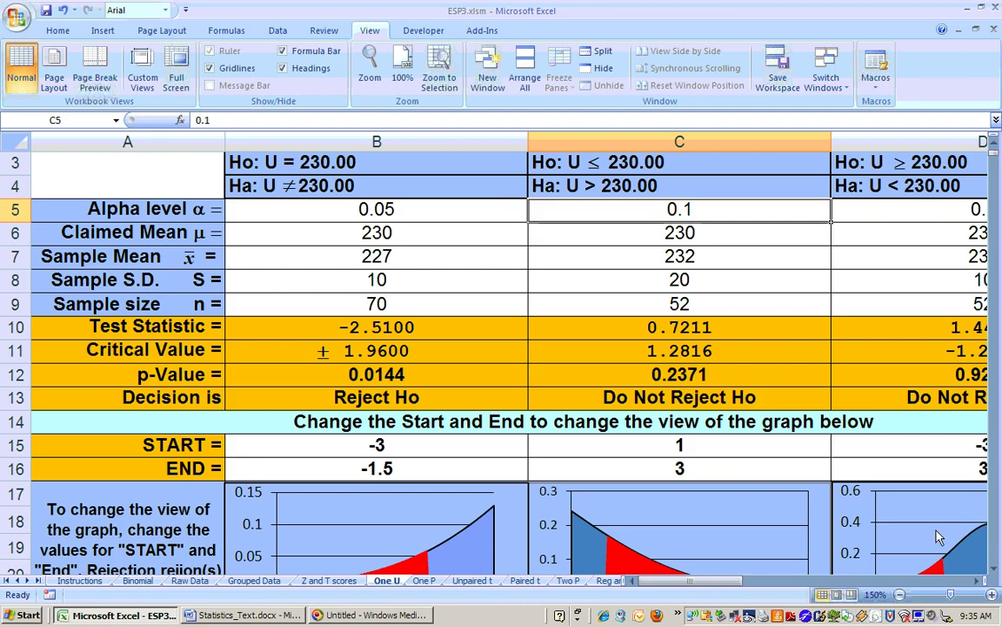
Set C15 (START) for column C's graph to 0, then bring up Statistics_Text.docx in Word
click(993, 574)
click(993, 574)
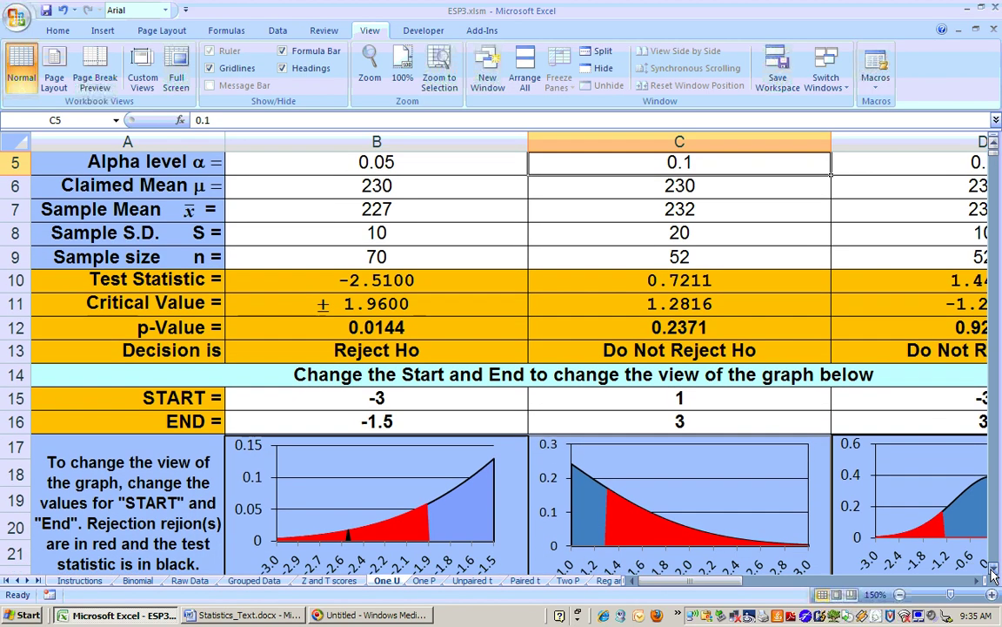
click(992, 575)
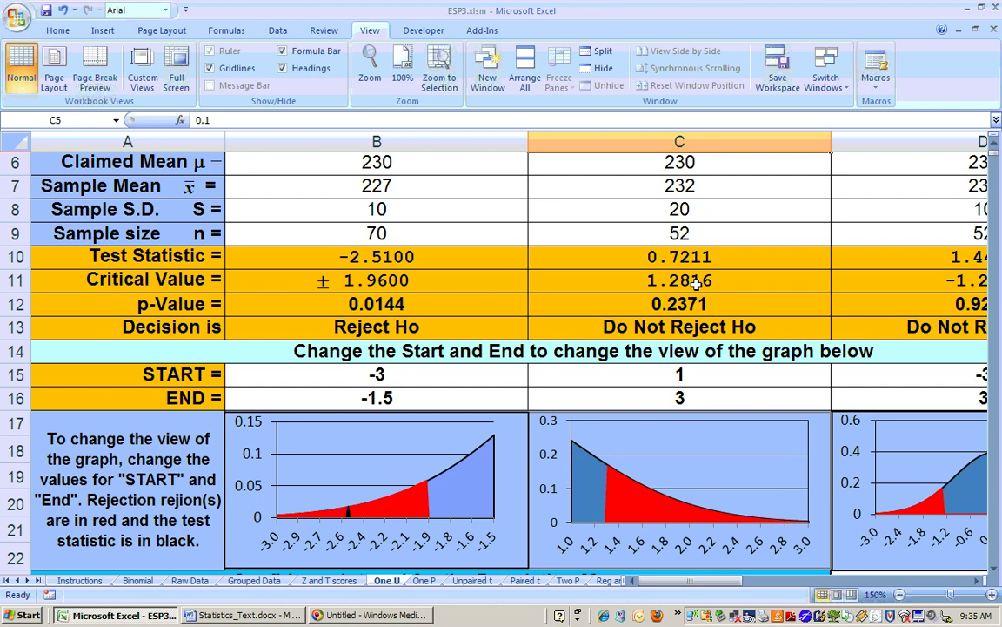
click(688, 371)
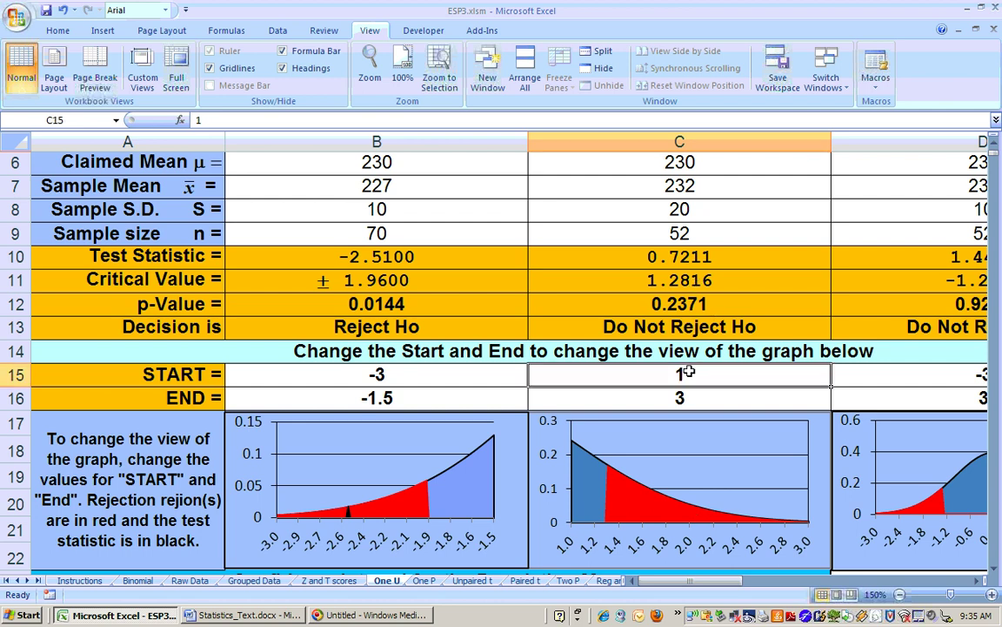
text(0)
key(Return)
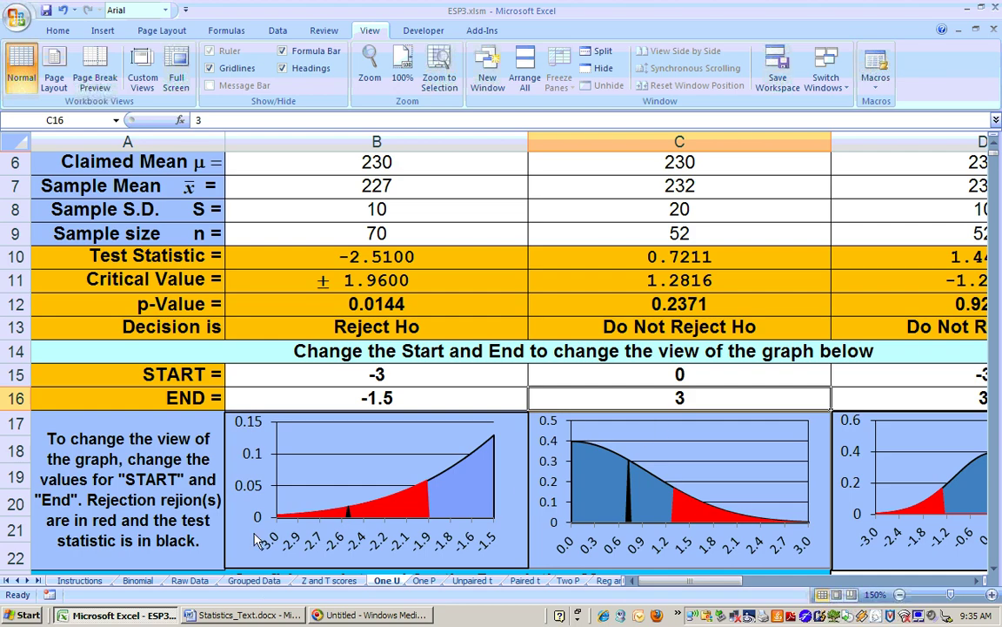
click(248, 615)
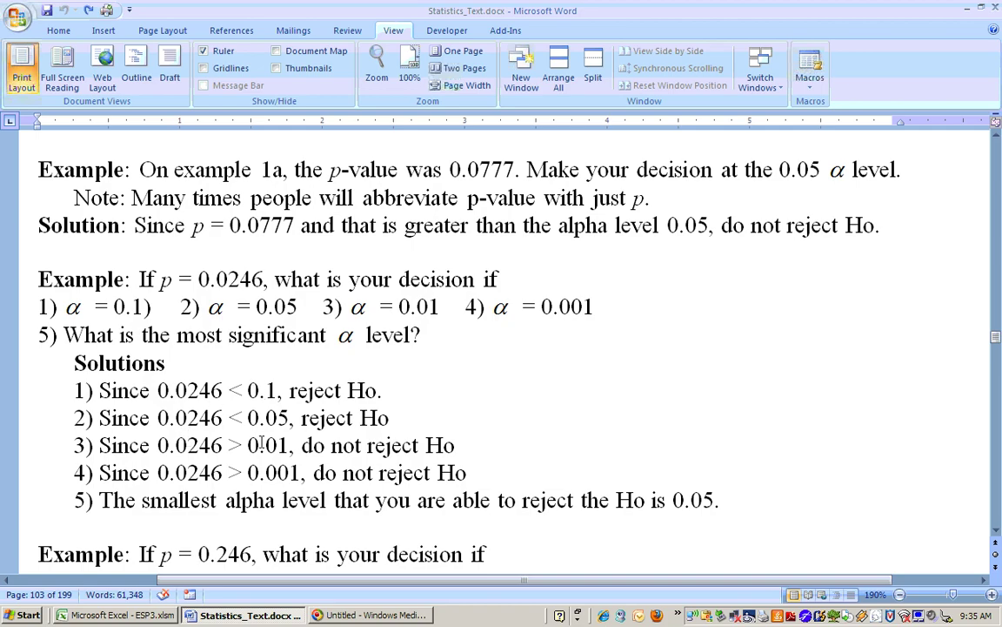
Highlight '0246 < 0.05,' in solution 2, then scroll to the p = 0.0002 example
drag(293, 418, 176, 419)
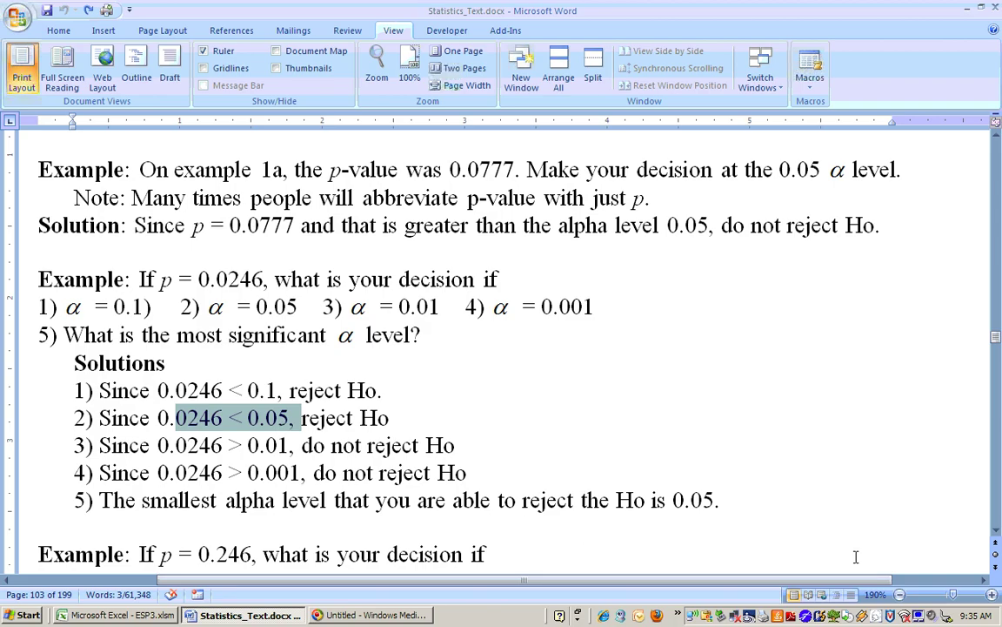
scroll(998, 537, down, 3)
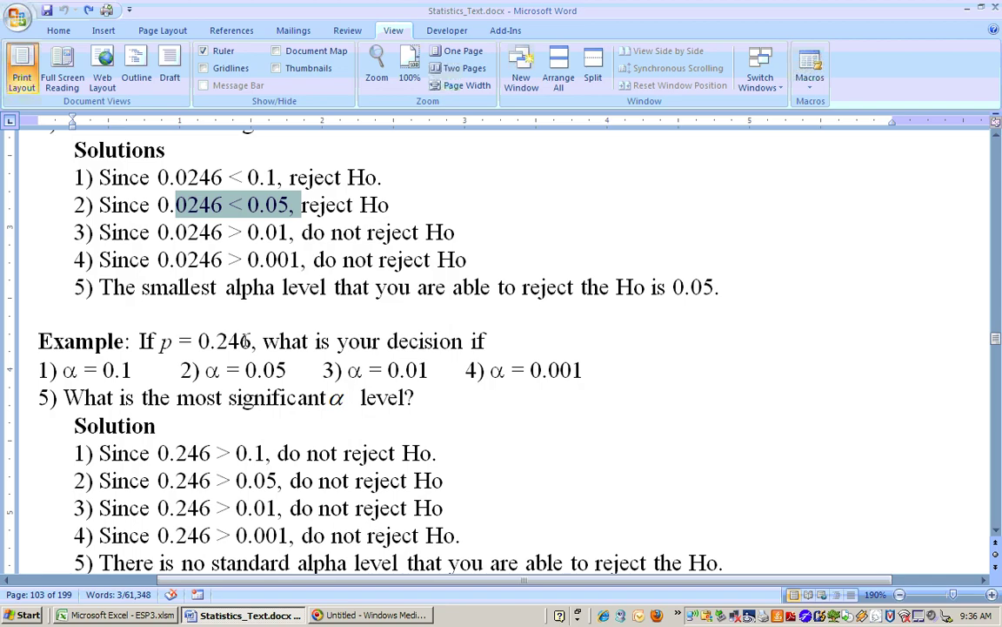
click(997, 529)
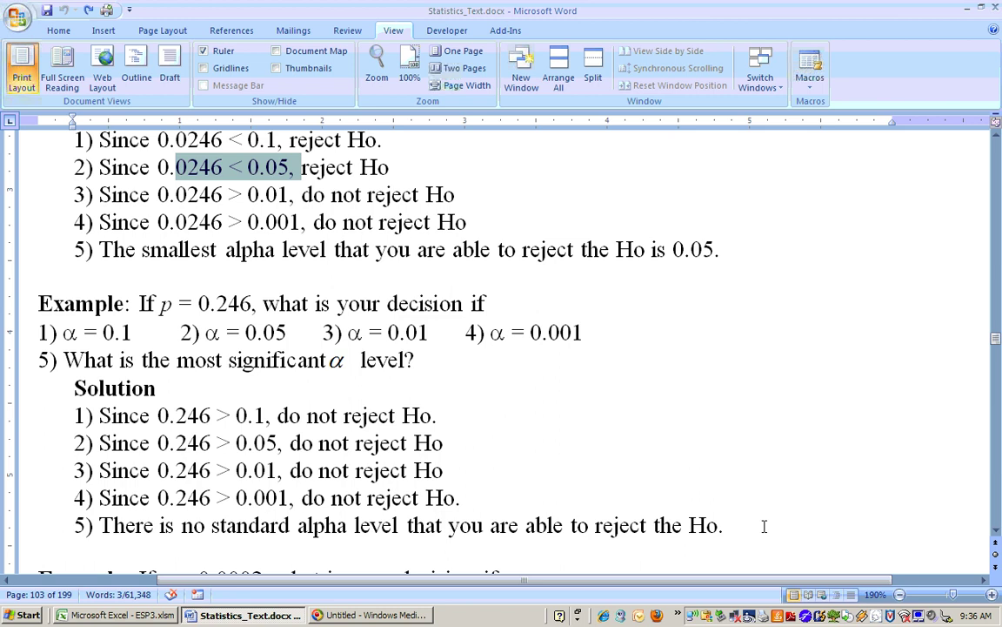
scroll(370, 389, left, 3)
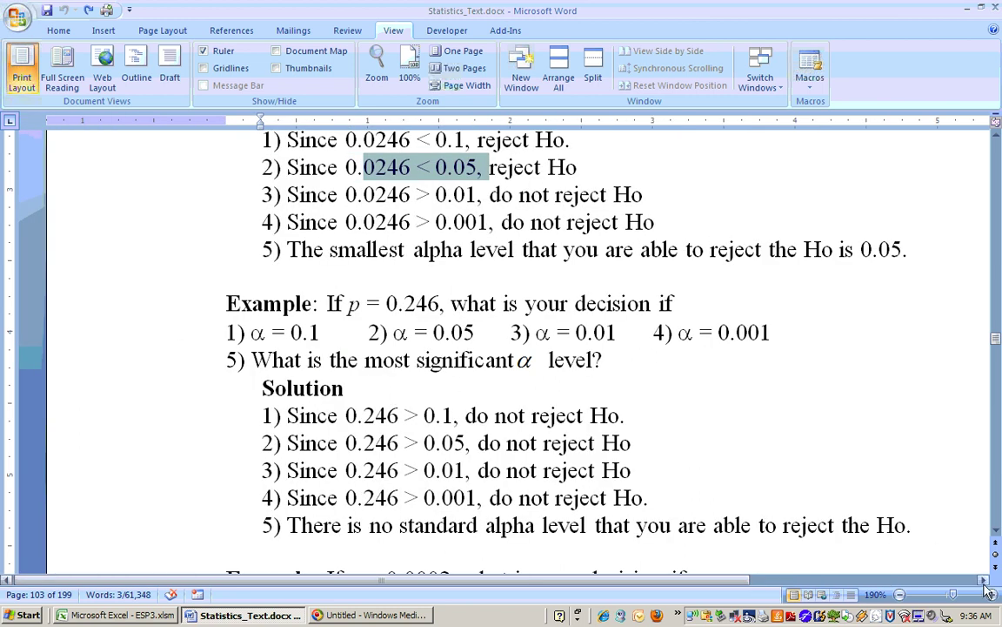
scroll(887, 529, right, 3)
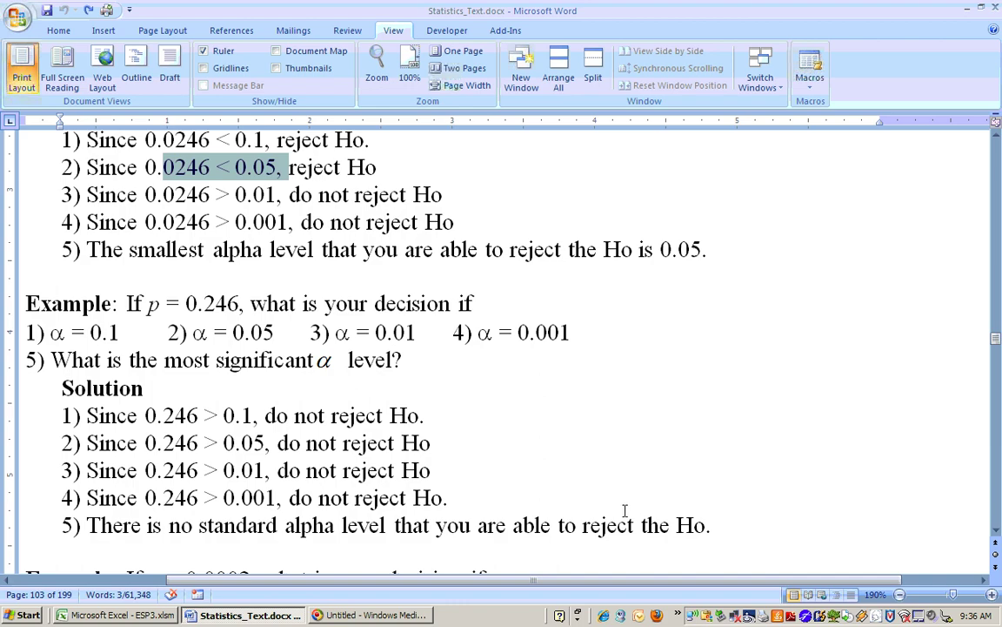
click(996, 531)
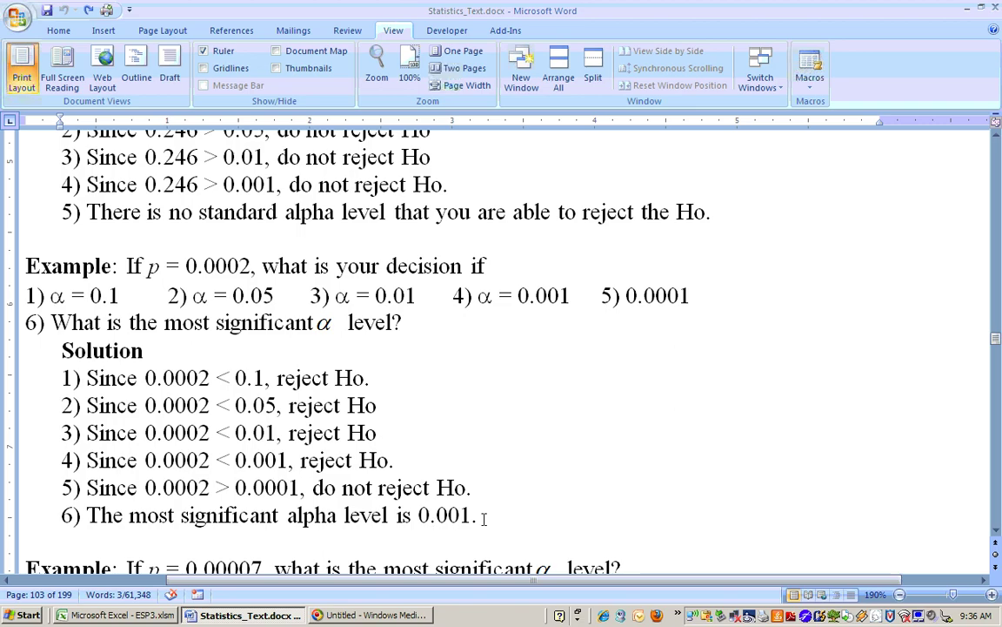
Highlight the 0.0001 p-value in solution 5, then clear the highlight
scroll(896, 483, down, 5)
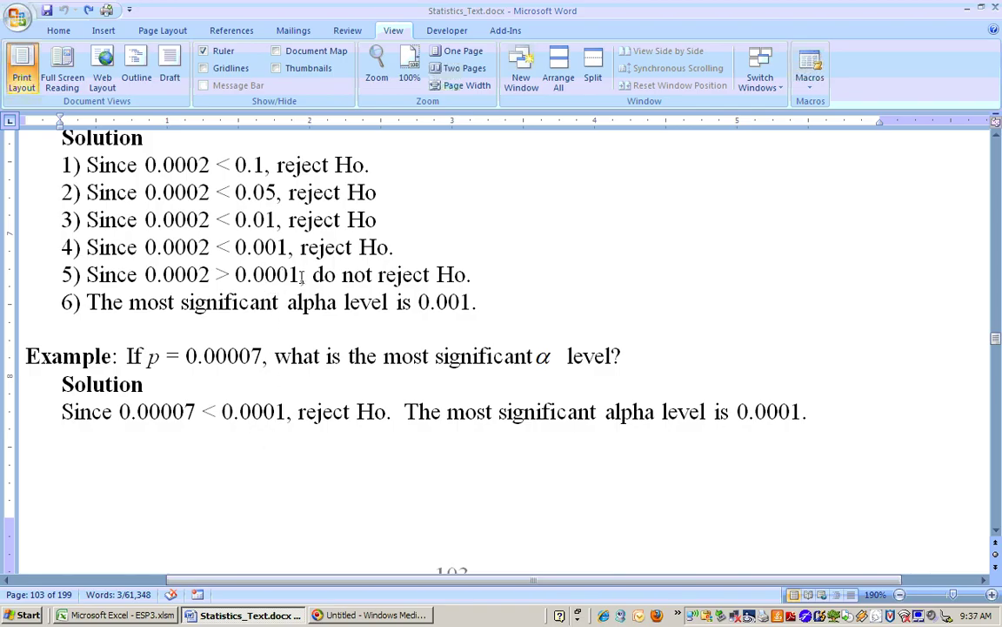
drag(302, 275, 233, 276)
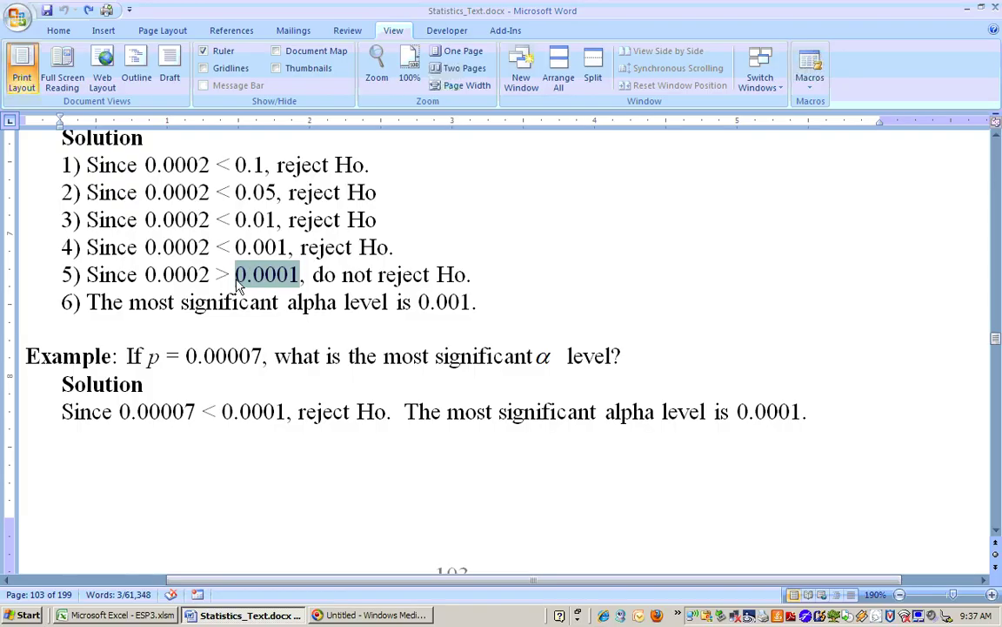
click(280, 284)
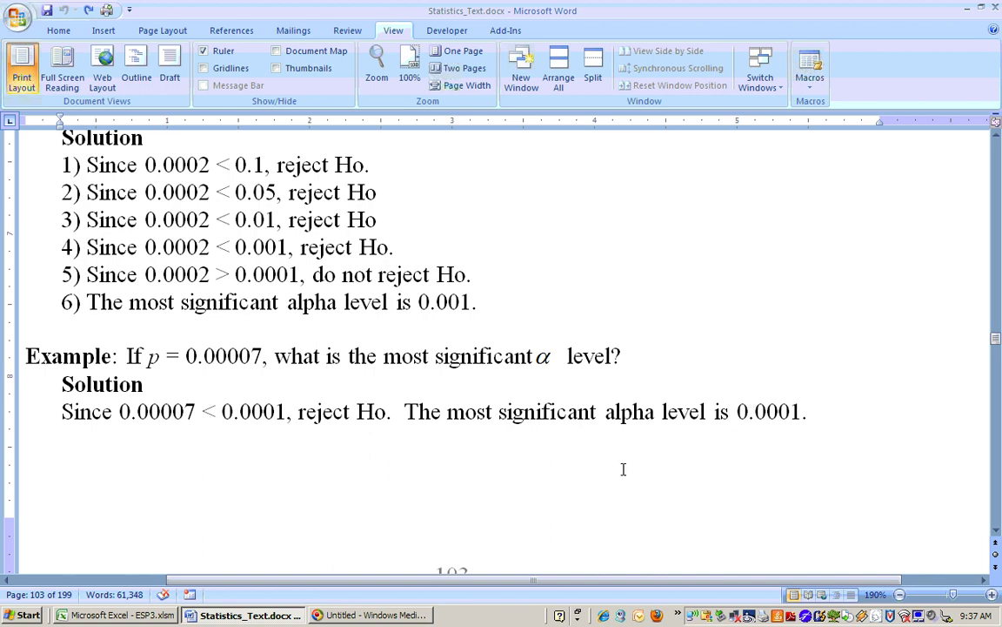
Adjust the horizontal view and scroll past page 103 to Chapter 7 on rejection regions
scroll(554, 470, left, 3)
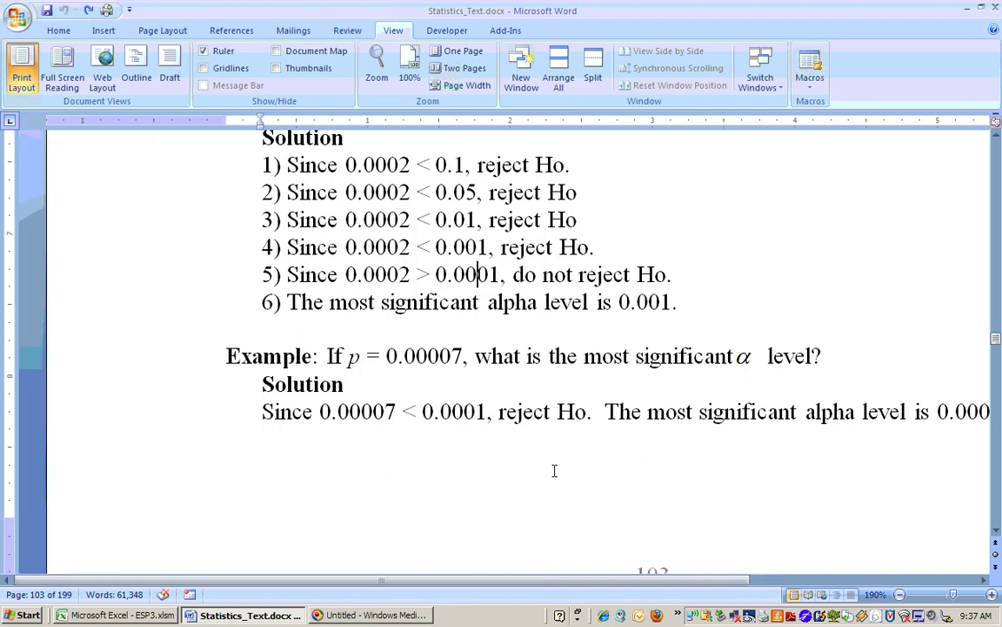
scroll(554, 470, right, 4)
drag(544, 583, 439, 589)
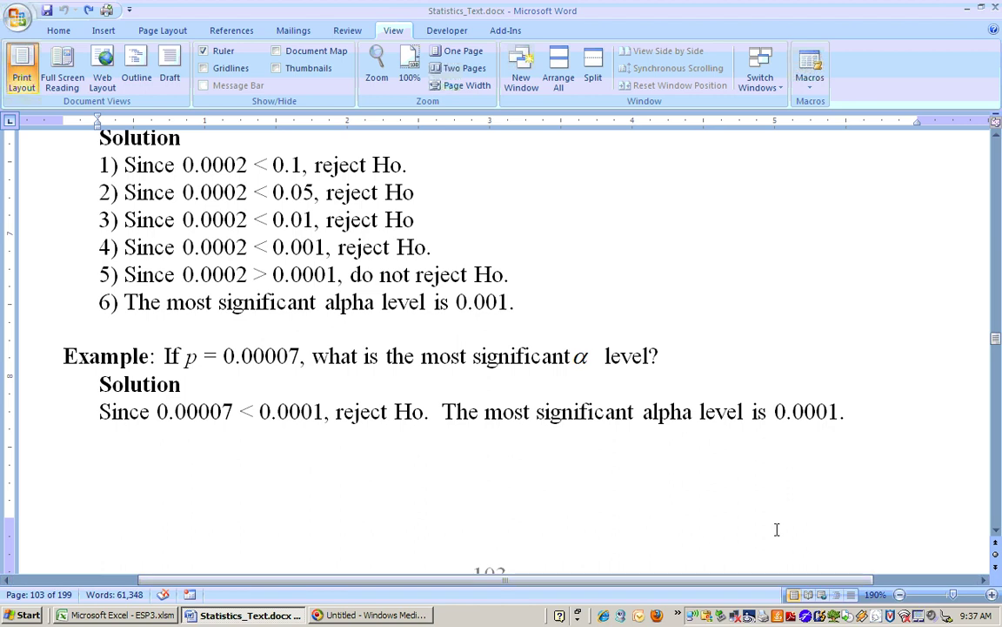
scroll(996, 534, down, 4)
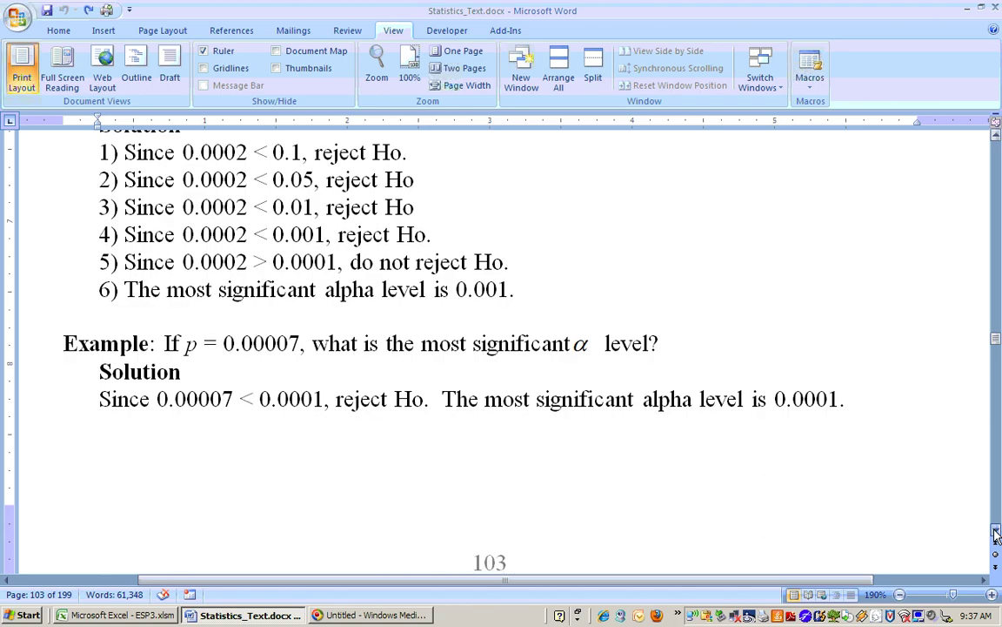
scroll(996, 534, down, 9)
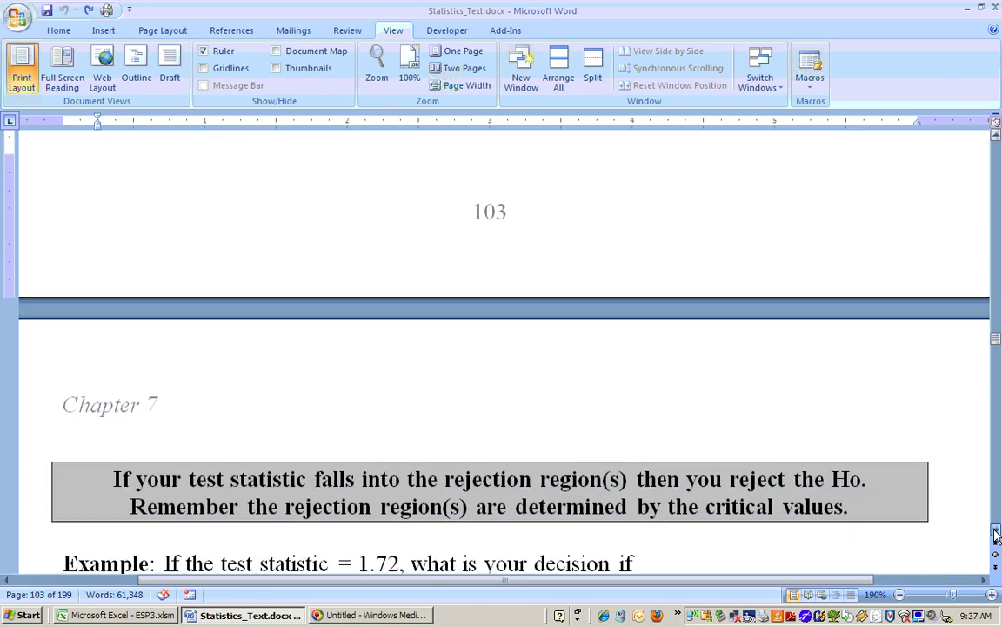
Scroll through the right-tailed 1.72 and left-tailed -1.72 examples with their charts
scroll(997, 535, down, 3)
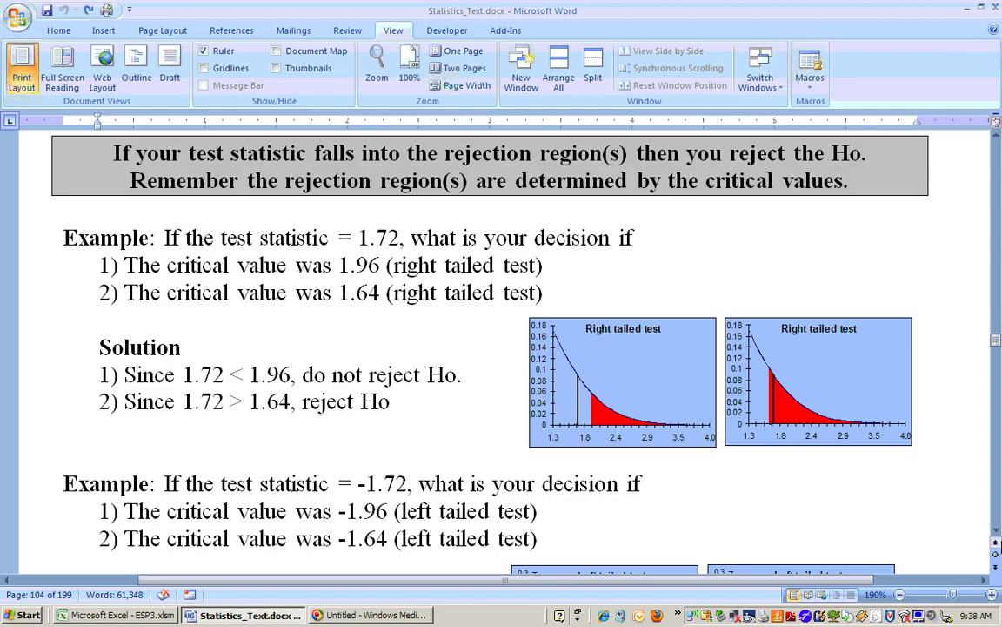
click(998, 534)
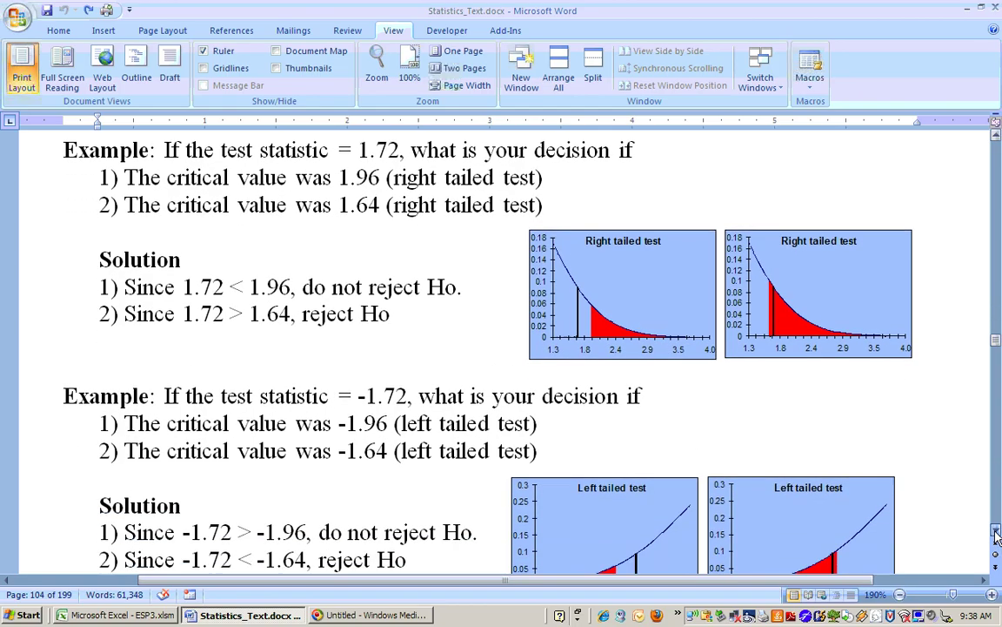
scroll(997, 537, down, 3)
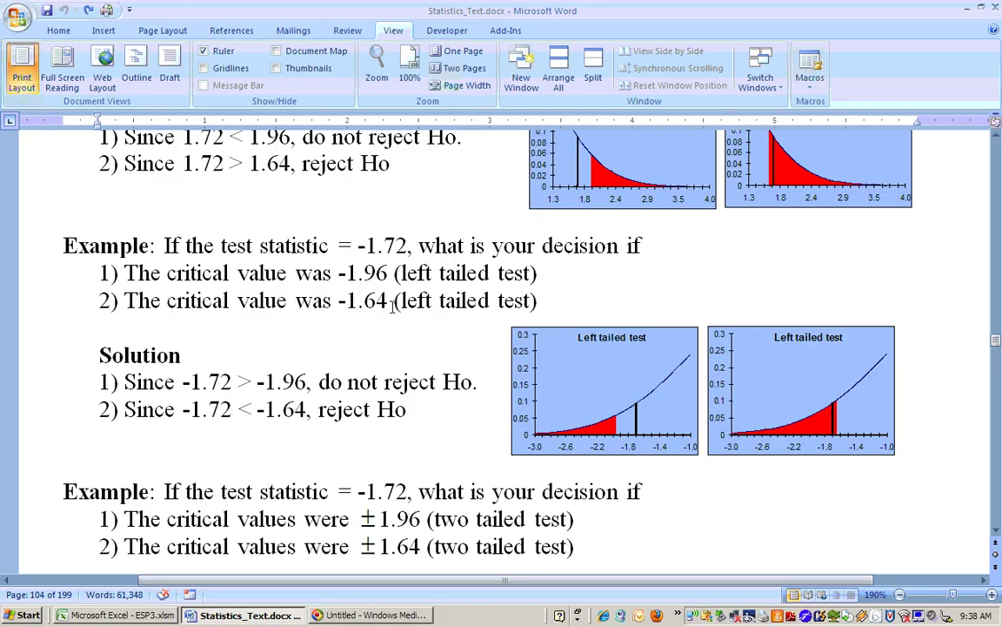